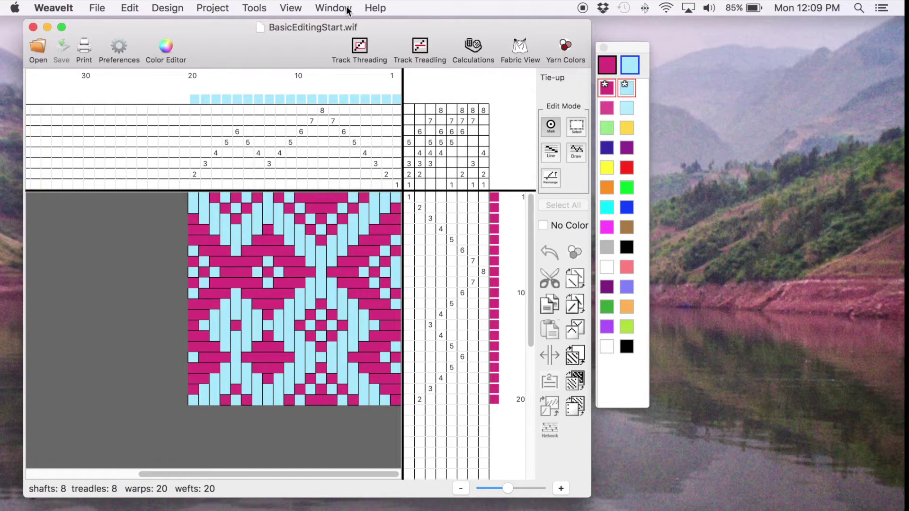
# - Open the Help menu in WeaveIt Pro's menu bar
pyautogui.click(380, 9)
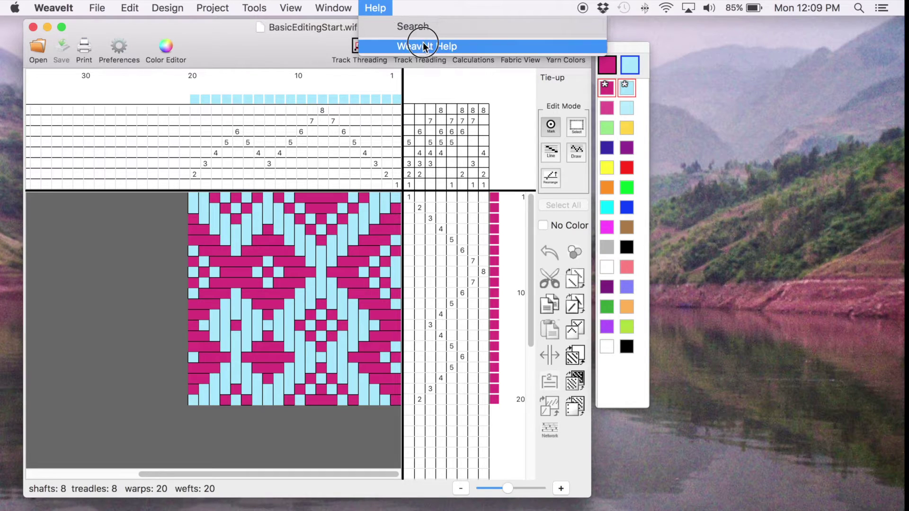
# - Show the Icons > Edit Tools help page and move the help window to the right edge
pyautogui.click(416, 46)
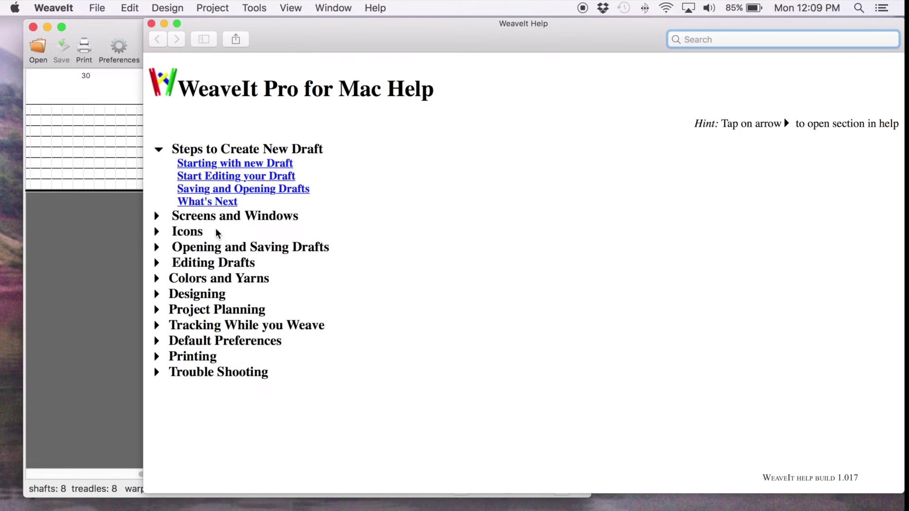
pyautogui.click(158, 232)
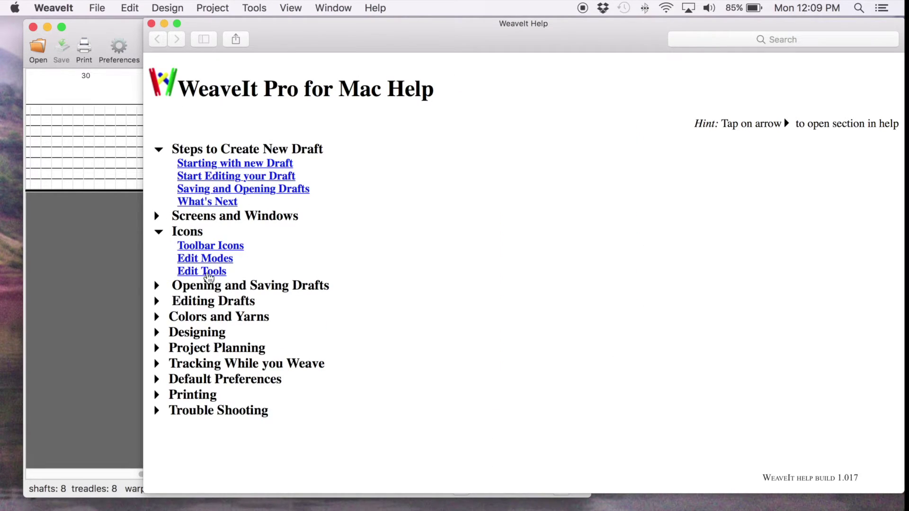
pyautogui.click(203, 271)
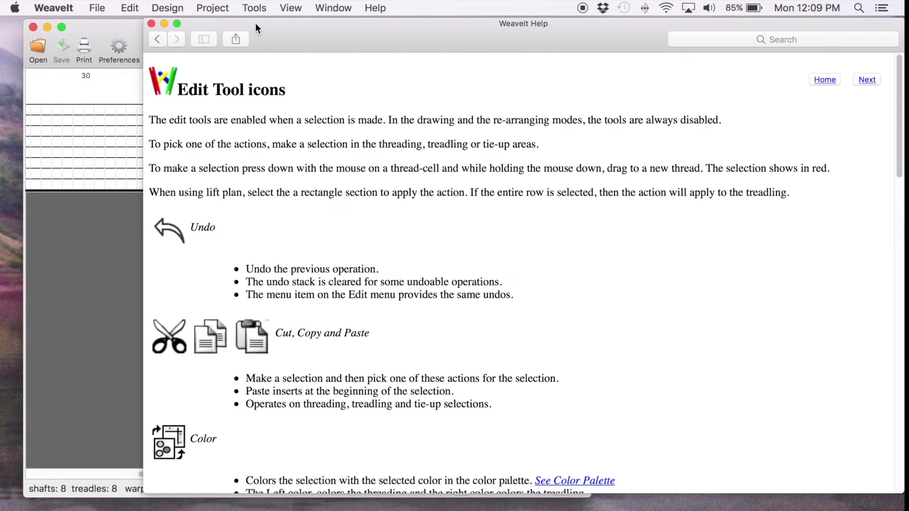
pyautogui.moveTo(255, 28); pyautogui.dragTo(778, 28)
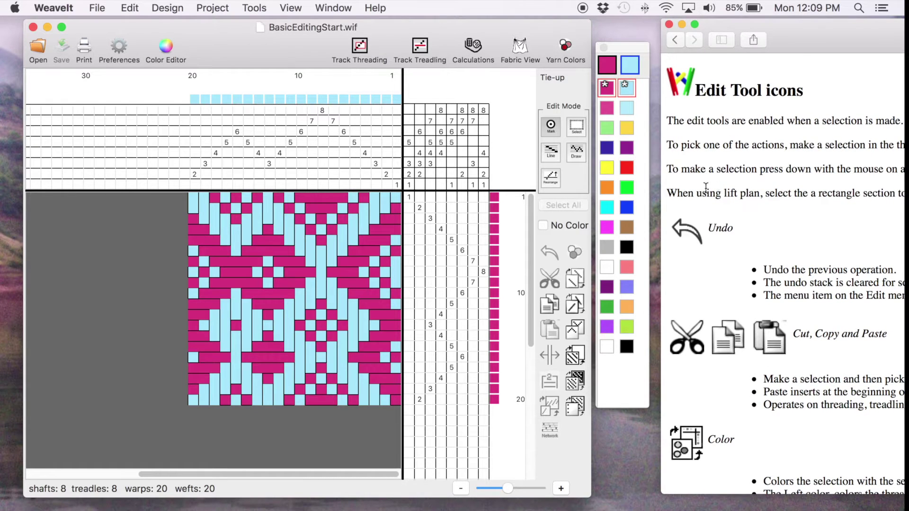
# - Copy a block of threading columns using Select mode
pyautogui.click(575, 126)
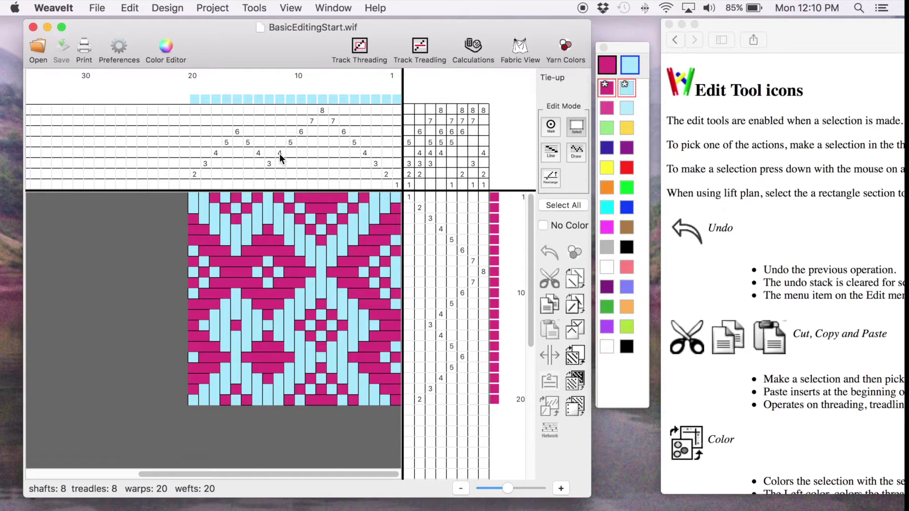
pyautogui.moveTo(279, 154); pyautogui.dragTo(338, 160)
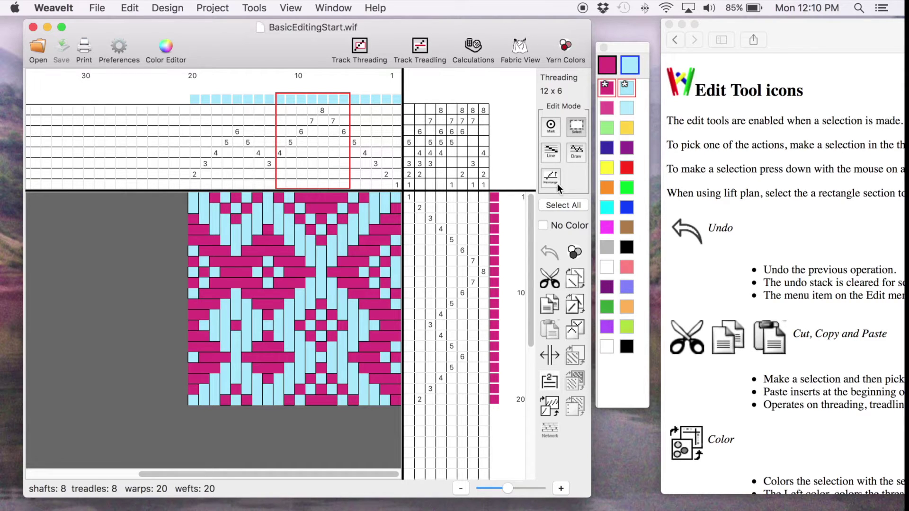
pyautogui.click(549, 308)
# - Paste the block as seven treadling rows from empty row 21, making 27 wefts
pyautogui.click(456, 408)
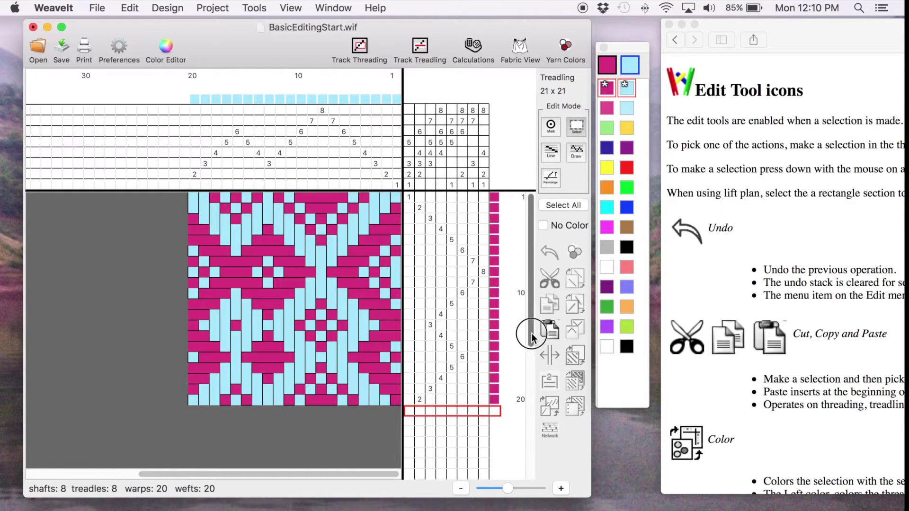
pyautogui.moveTo(532, 337); pyautogui.dragTo(535, 363)
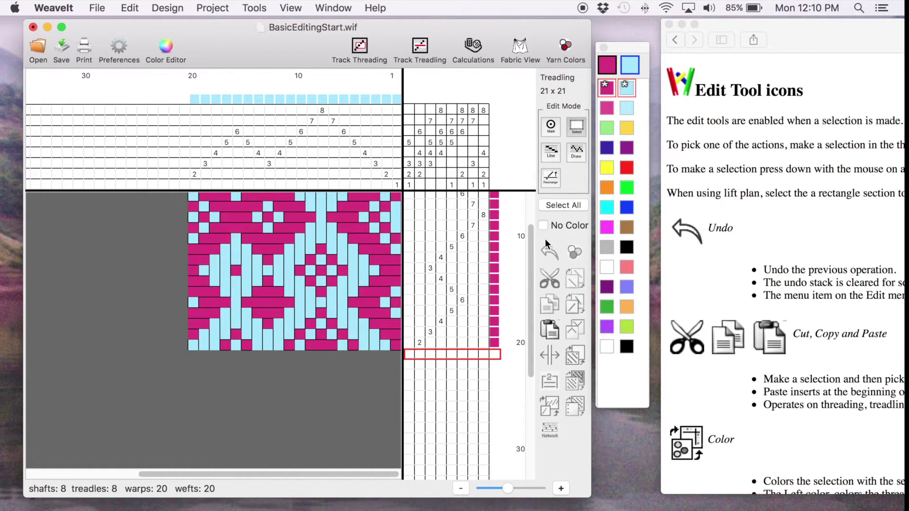
pyautogui.click(550, 331)
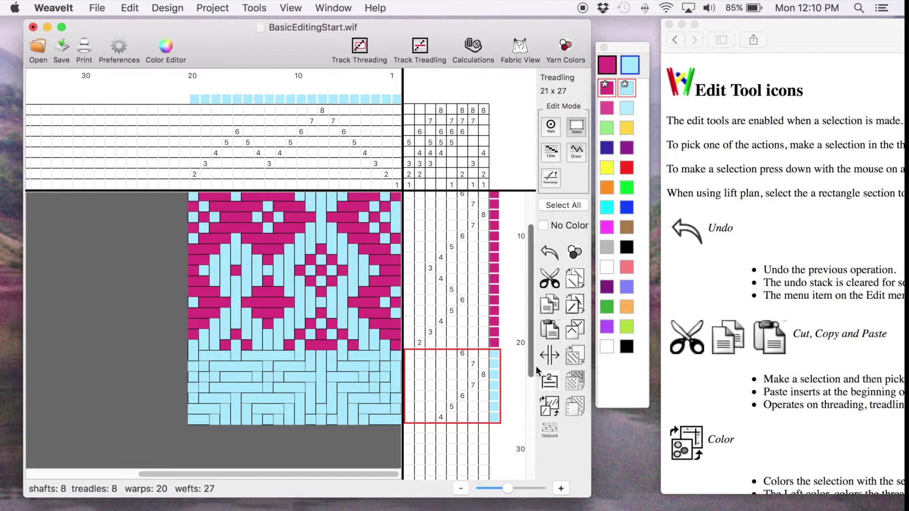
pyautogui.scroll(-5, 530, 367)
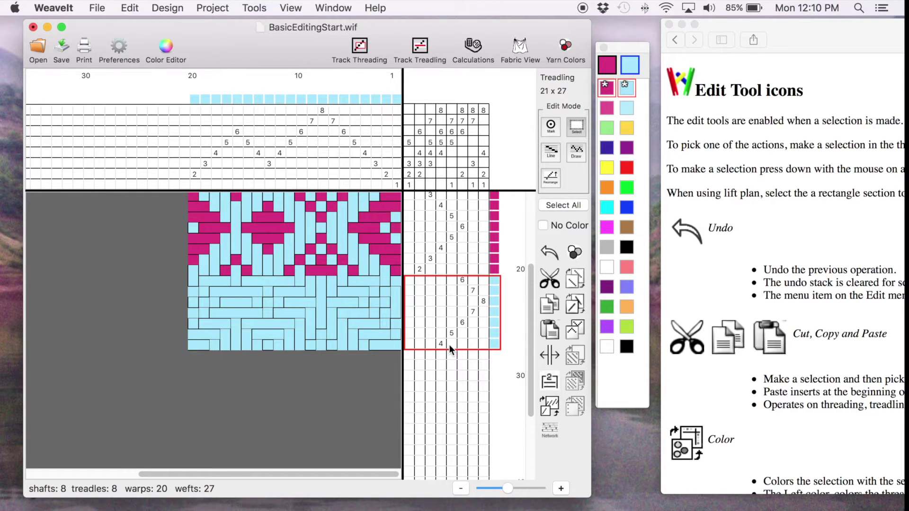
# - Create a new untitled draft and reposition its window
pyautogui.click(97, 8)
pyautogui.click(100, 25)
pyautogui.moveTo(234, 50)
pyautogui.mouseDown()
pyautogui.moveTo(255, 45)
pyautogui.moveTo(260, 28)
pyautogui.moveTo(245, 28)
pyautogui.mouseUp()
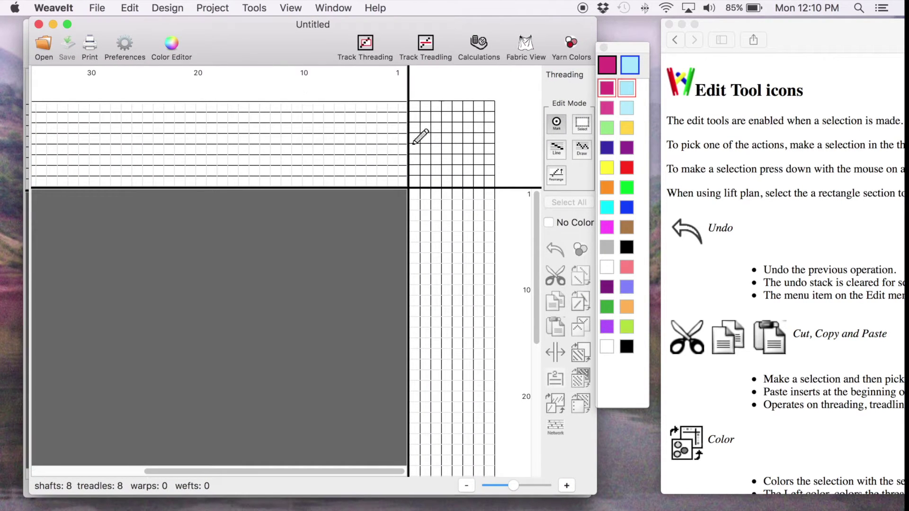
# - Paste the copied block at threading column 1 as seven warps, then return to BasicEditingStart.wif
pyautogui.click(581, 121)
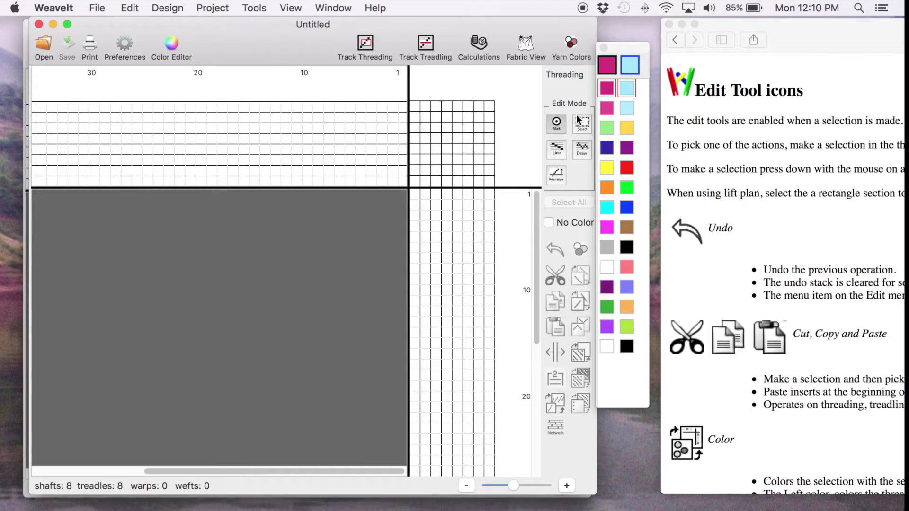
pyautogui.click(406, 158)
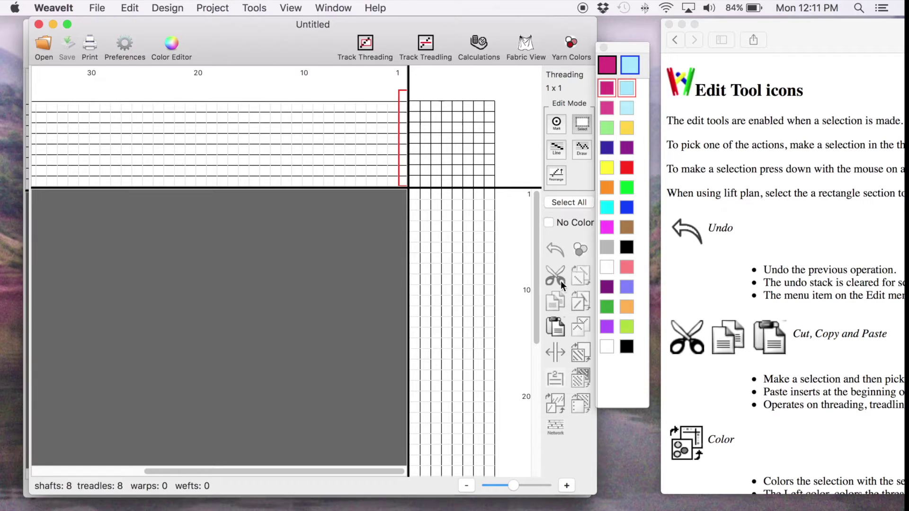
pyautogui.click(561, 328)
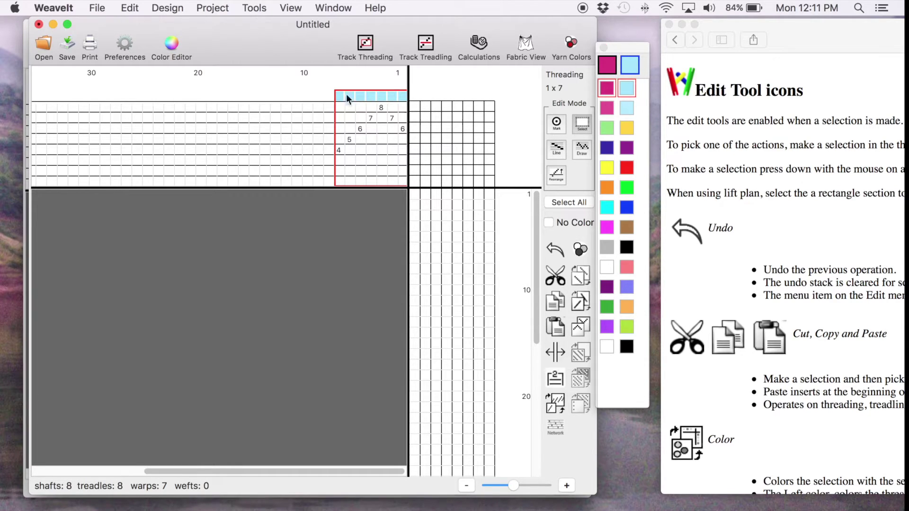
pyautogui.click(332, 8)
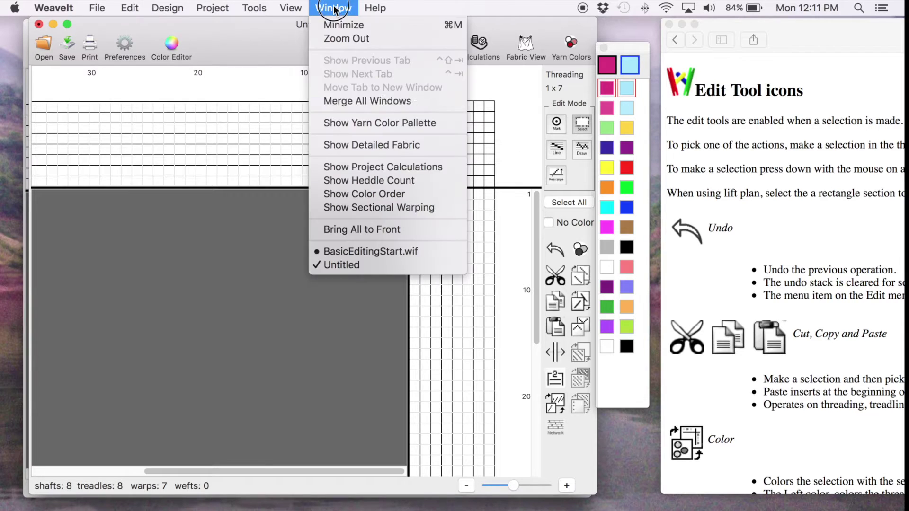
pyautogui.click(365, 255)
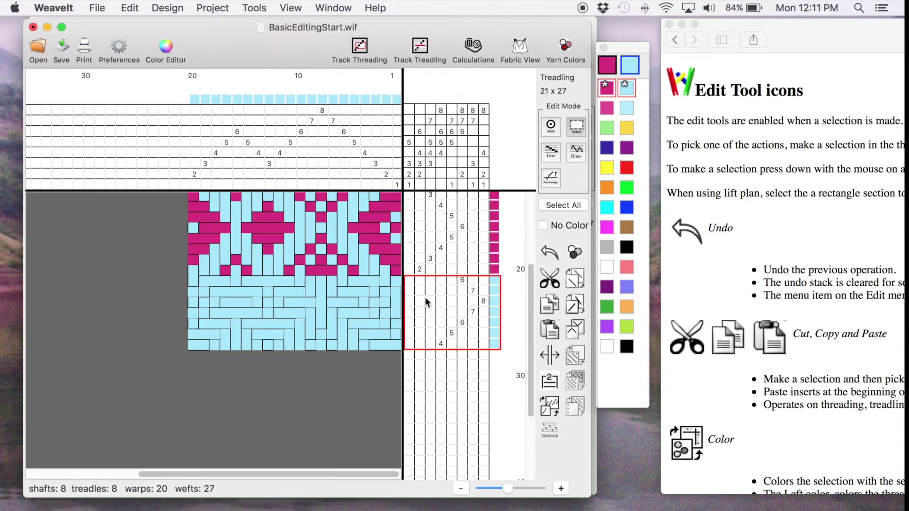
# - Undo the seven pasted treadling rows so the draft is 20 wefts again
pyautogui.scroll(3, 328, 229)
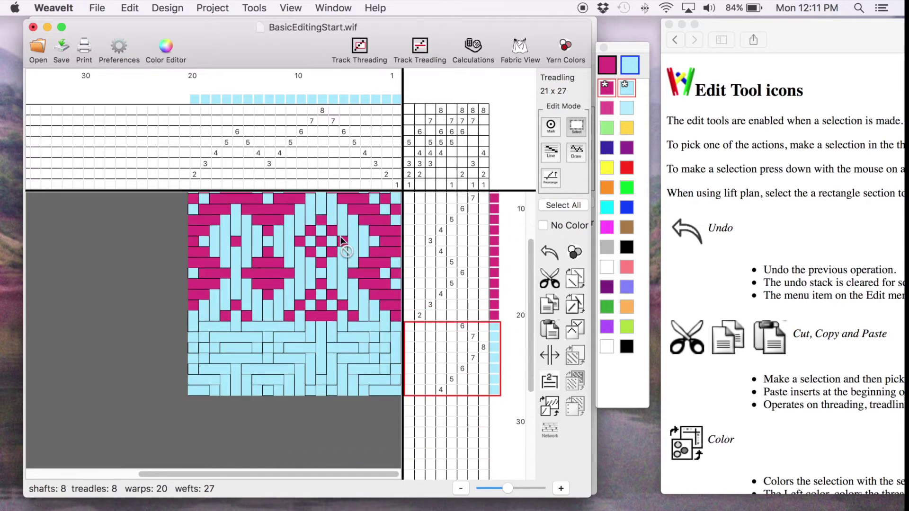
pyautogui.scroll(5, 340, 237)
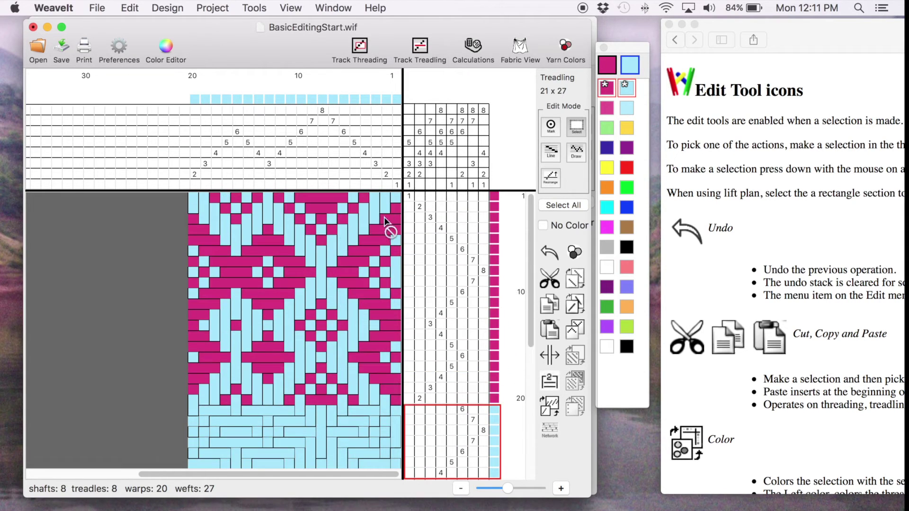
pyautogui.click(550, 253)
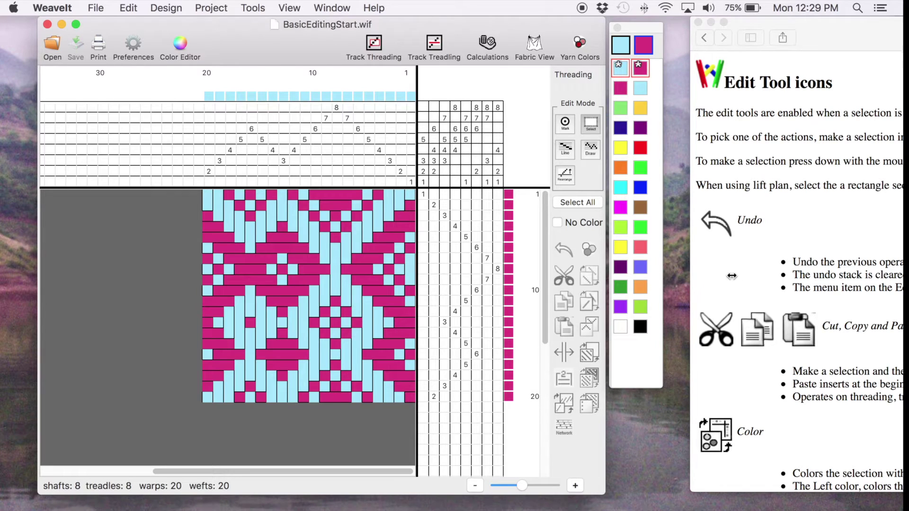
# - Change wefts 5–9 from magenta to yellow
pyautogui.scroll(-1, 748, 283)
pyautogui.scroll(-10, 748, 283)
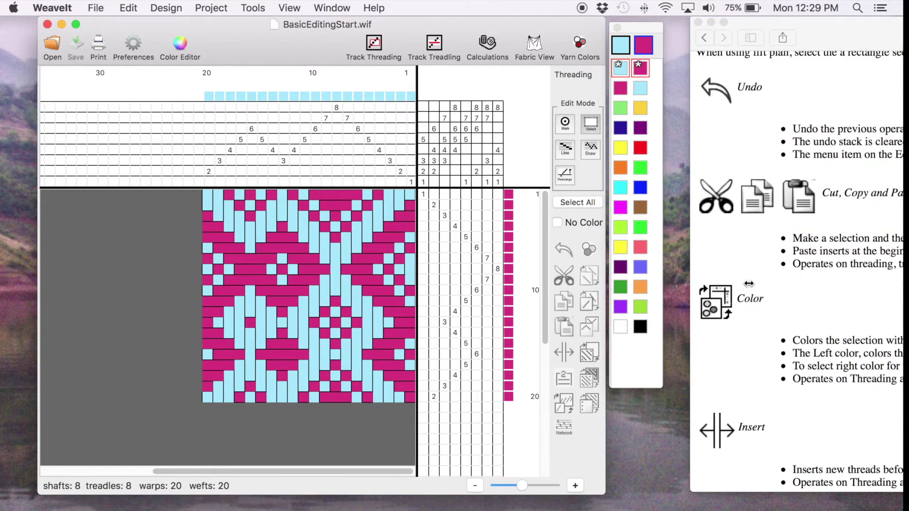
pyautogui.scroll(-2, 749, 284)
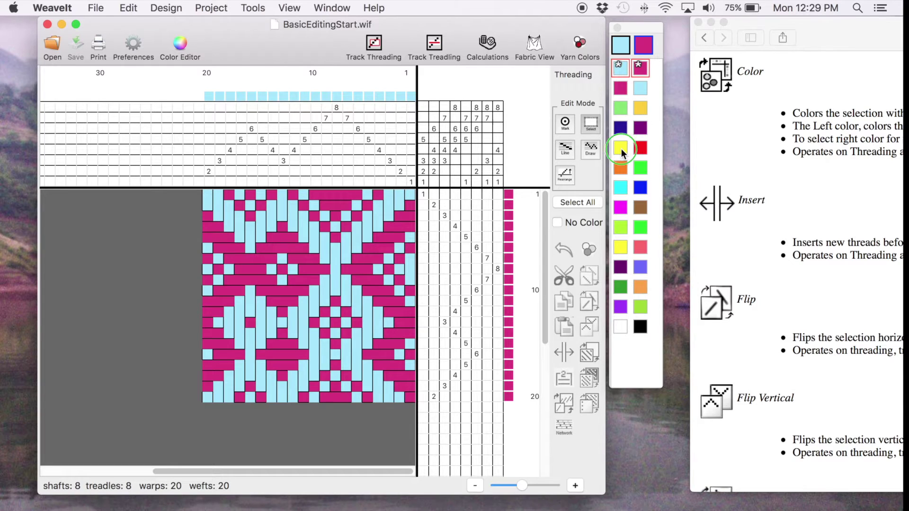
pyautogui.rightClick(621, 149)
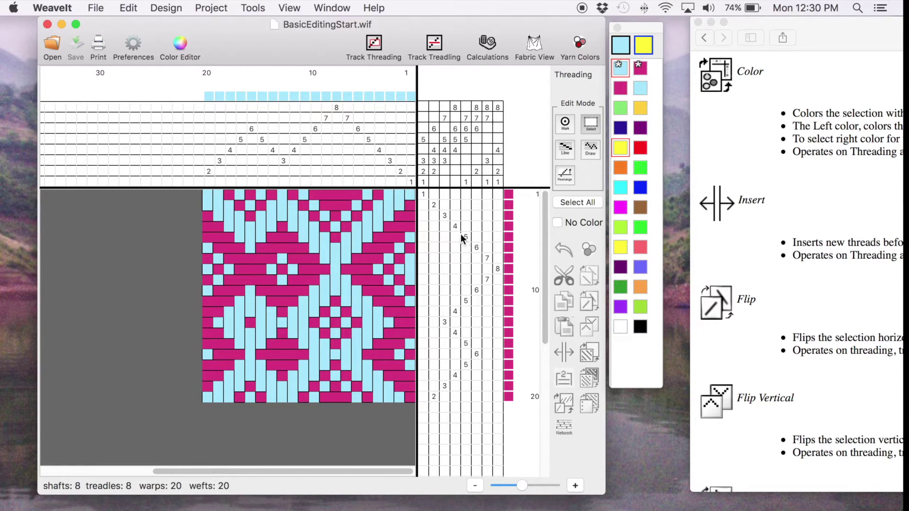
pyautogui.moveTo(458, 237); pyautogui.dragTo(467, 277)
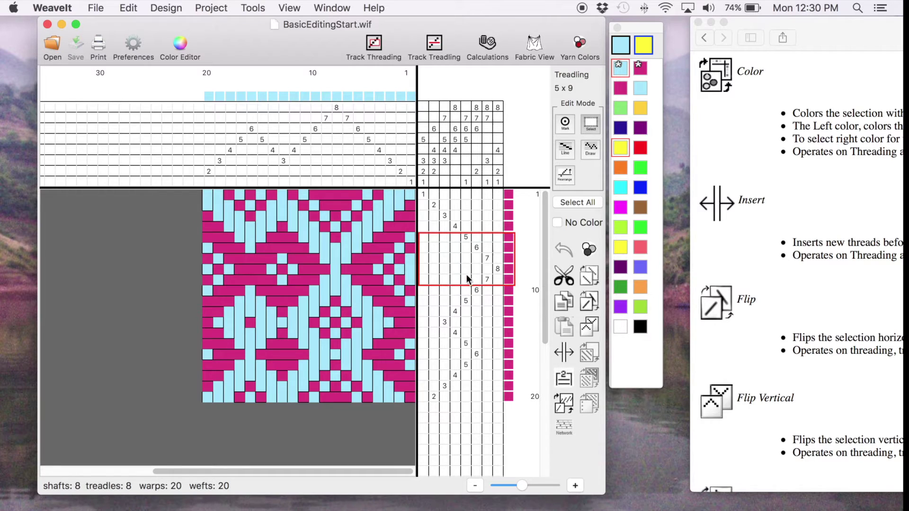
pyautogui.click(588, 251)
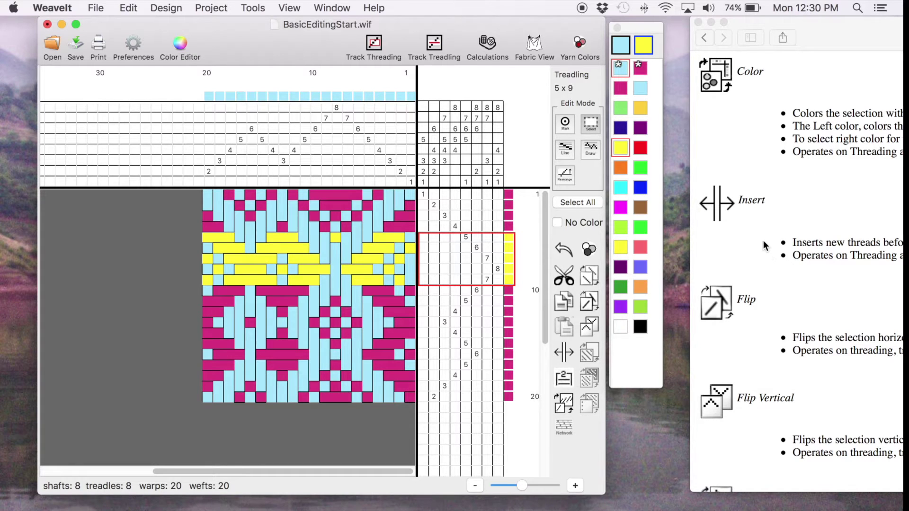
pyautogui.scroll(-5, 764, 247)
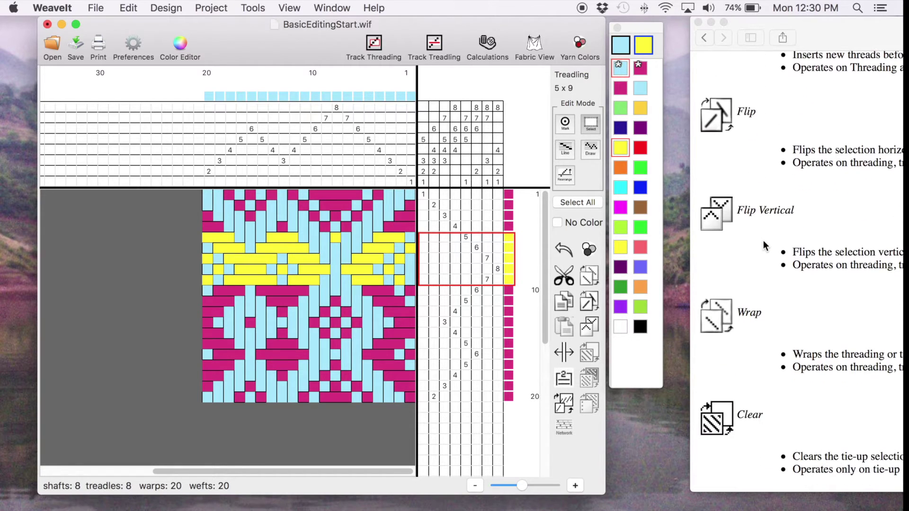
# - Flip and wrap the wefts 5–9 treadling block until it reads 1,2,1,8,7
pyautogui.scroll(2, 763, 246)
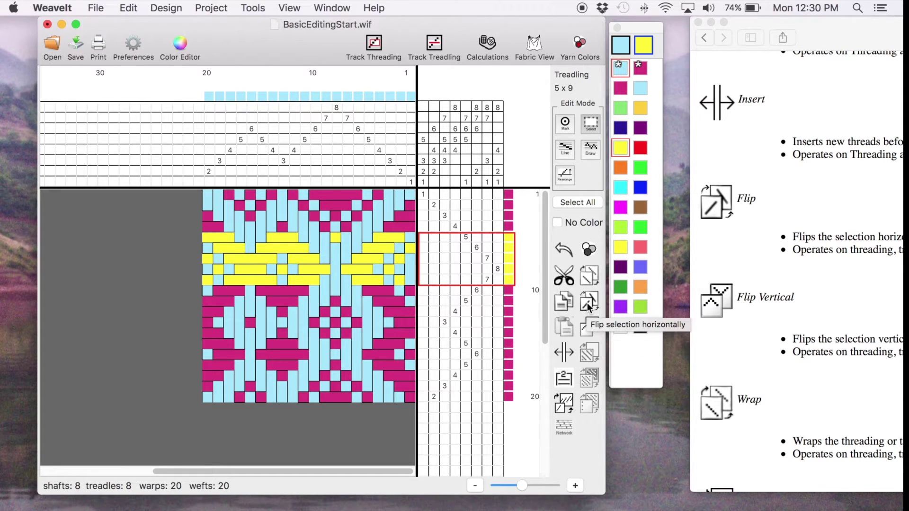
pyautogui.click(587, 302)
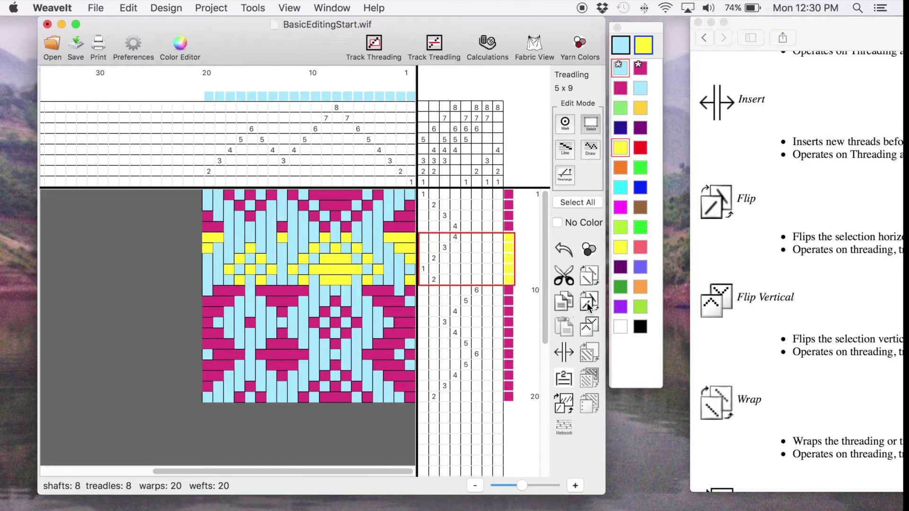
pyautogui.click(590, 329)
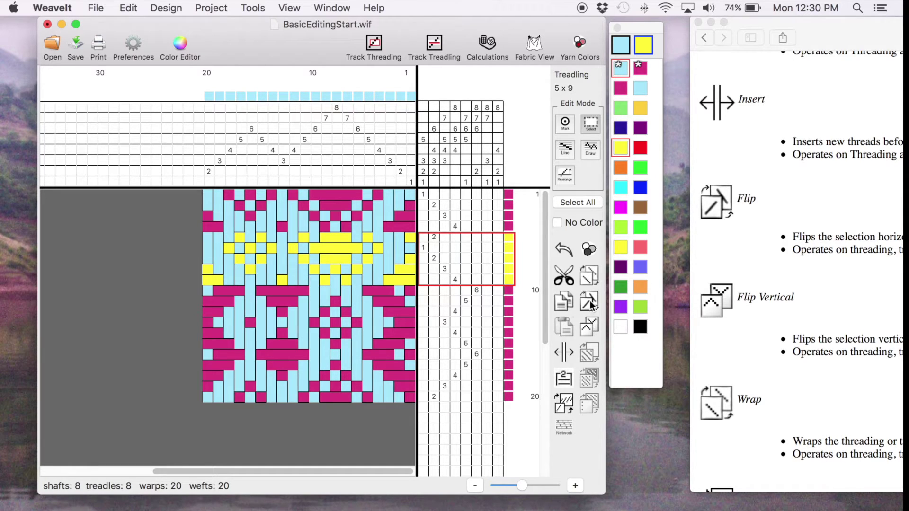
pyautogui.click(590, 276)
pyautogui.click(590, 276)
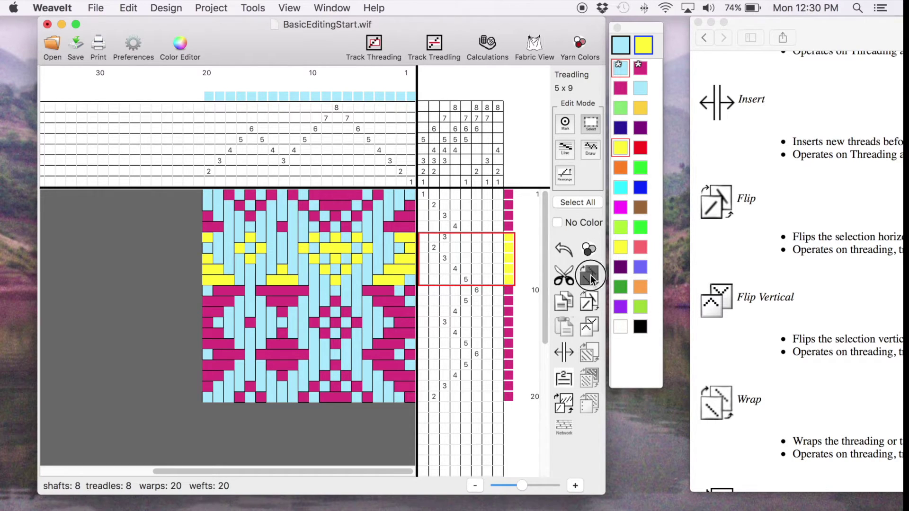
pyautogui.click(590, 276)
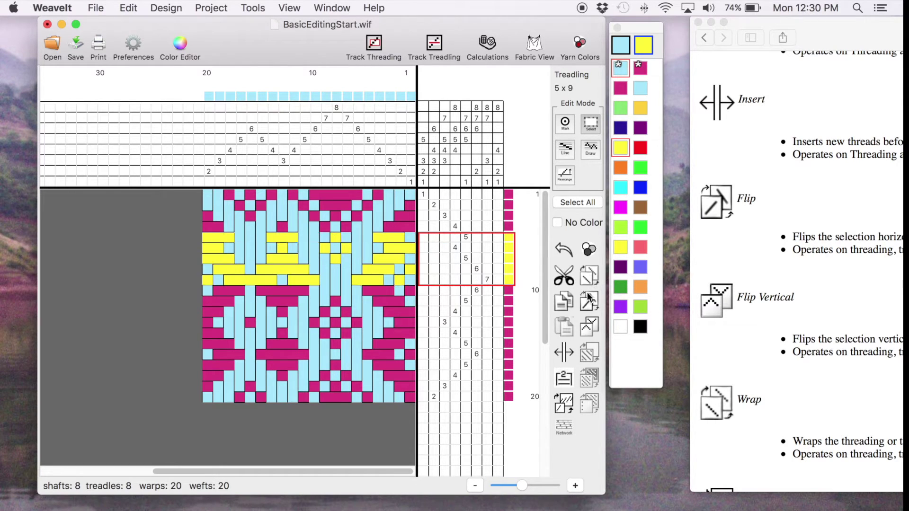
pyautogui.click(590, 304)
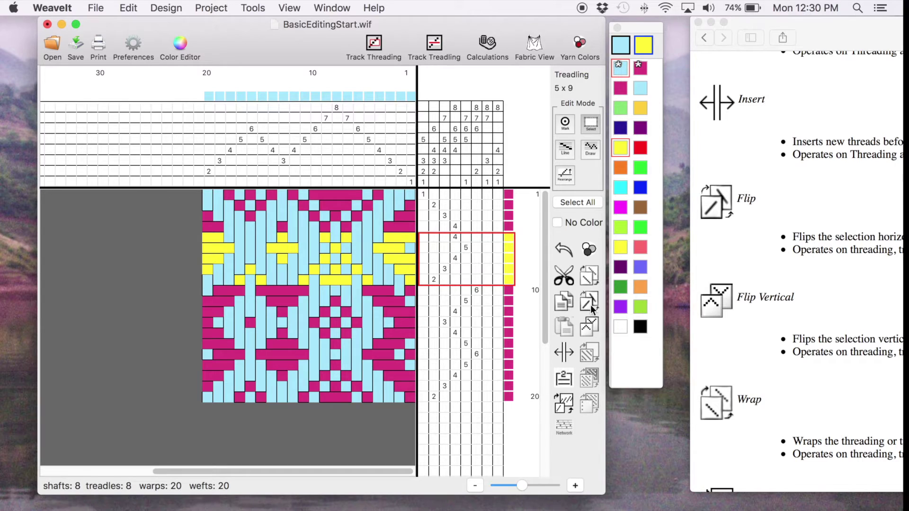
pyautogui.click(588, 278)
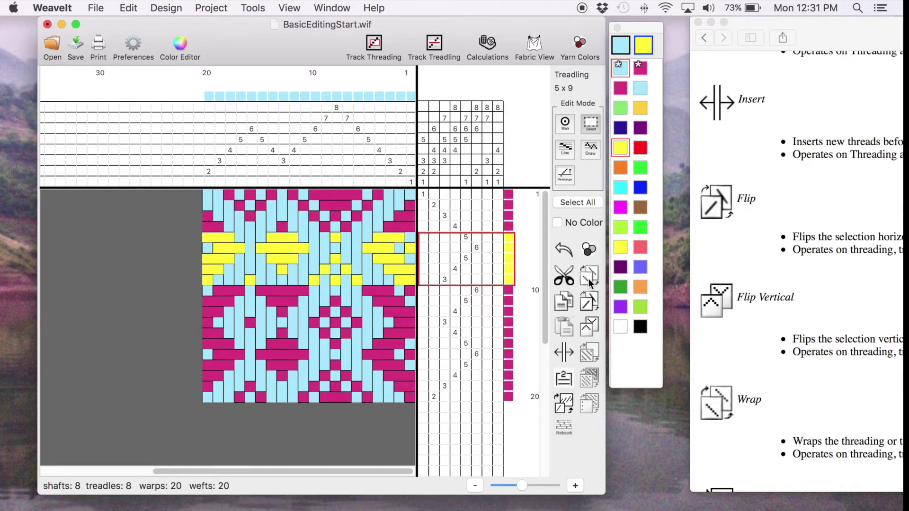
pyautogui.click(589, 278)
pyautogui.click(589, 279)
pyautogui.click(589, 278)
pyautogui.click(588, 278)
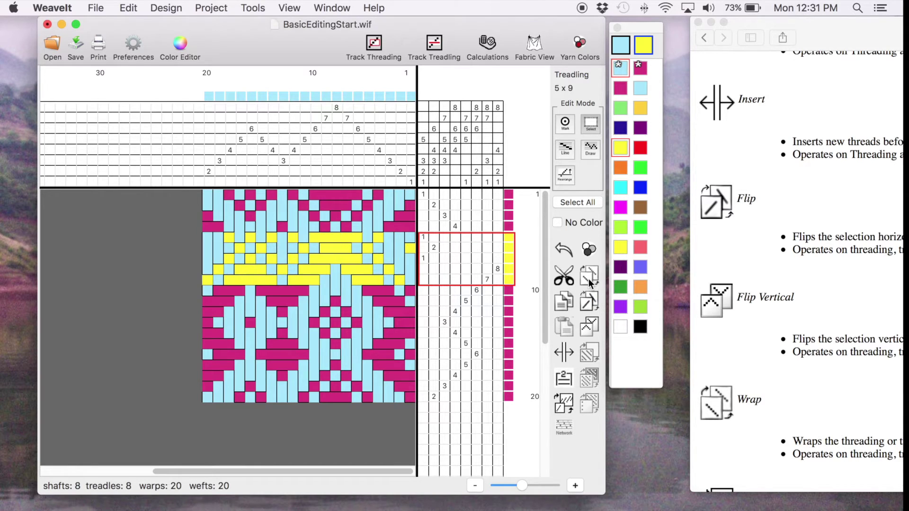
# - Insert five blank wefts above the yellow band, bringing the draft to 25 wefts
pyautogui.click(563, 356)
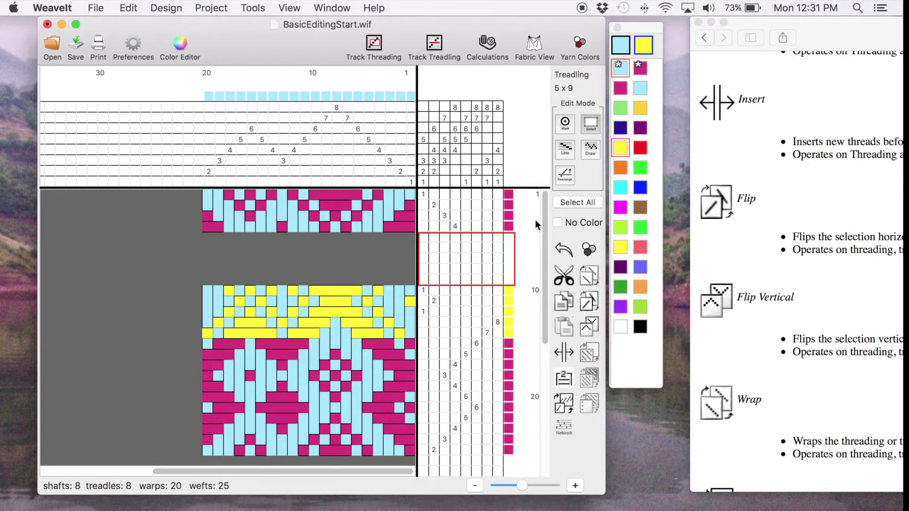
# - Mark treadles 5, 4, 3 and 2 on new wefts 5–8
pyautogui.click(590, 124)
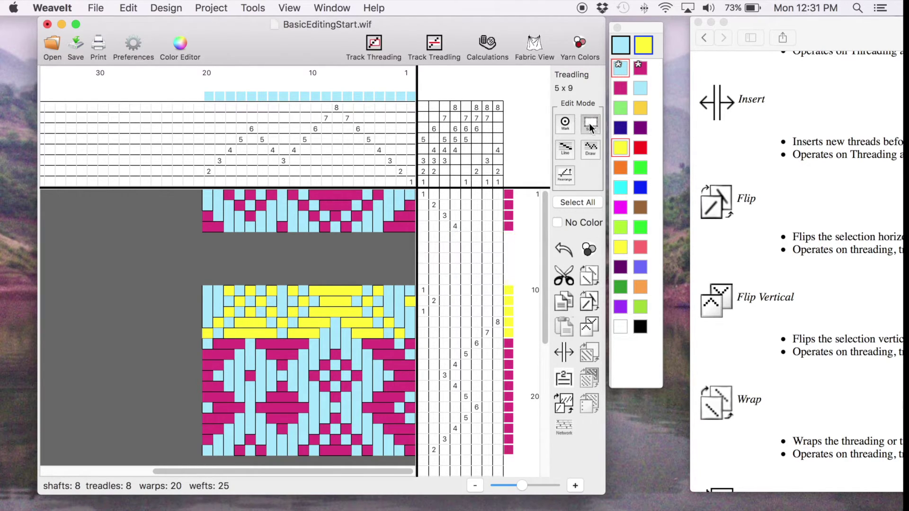
pyautogui.click(565, 124)
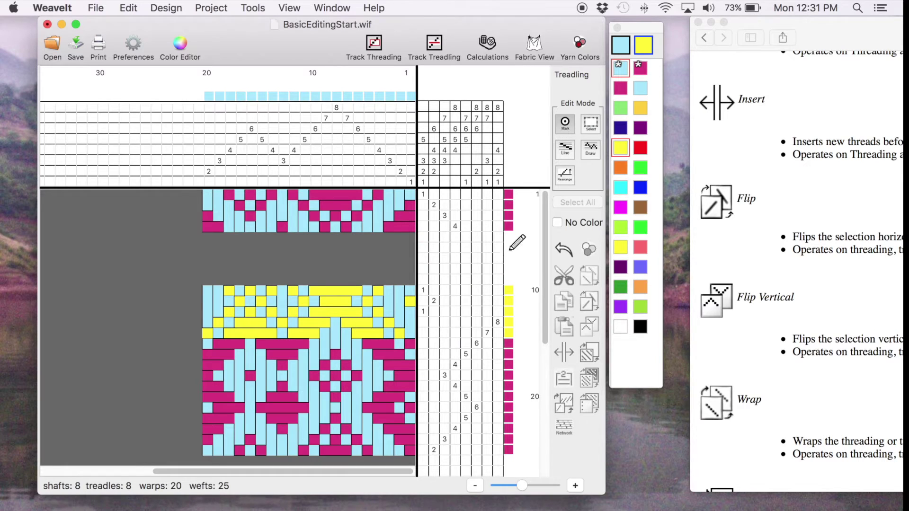
pyautogui.click(465, 236)
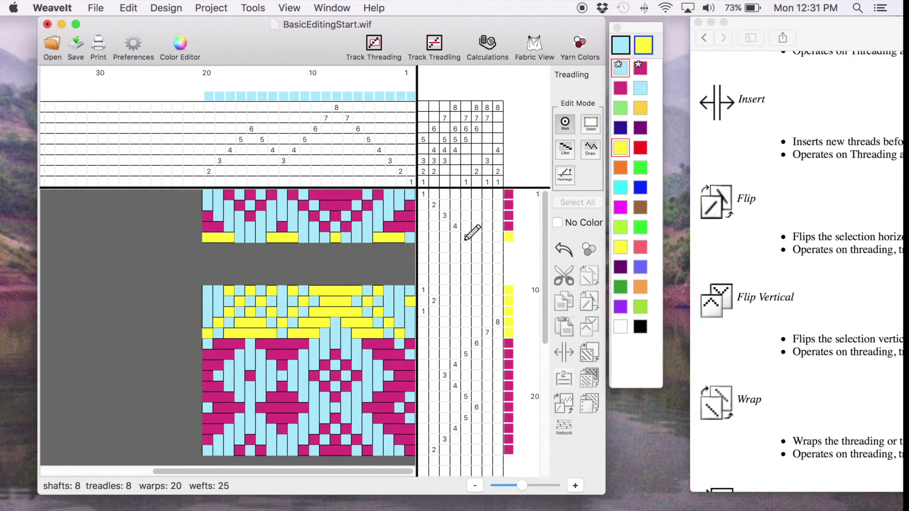
pyautogui.click(454, 247)
pyautogui.click(445, 258)
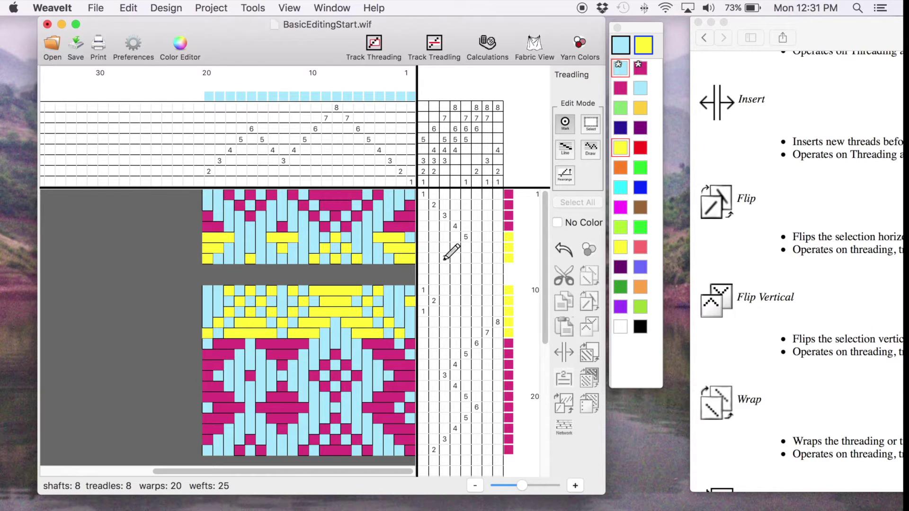
pyautogui.click(435, 268)
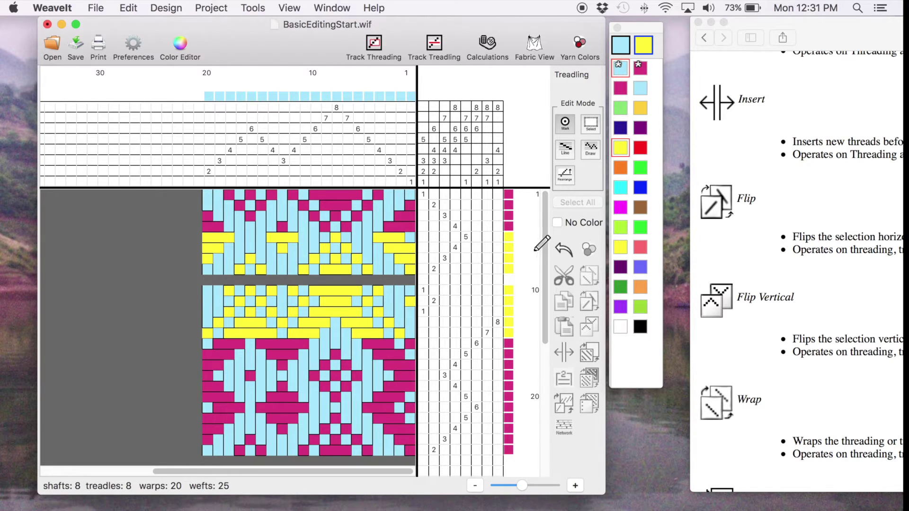
# - Cut the empty weft row 9, leaving 24 wefts
pyautogui.click(591, 122)
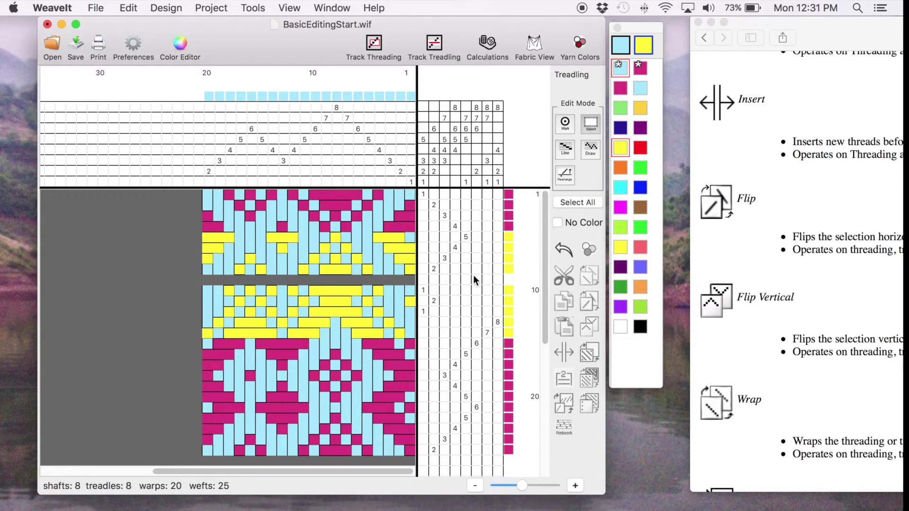
pyautogui.click(472, 280)
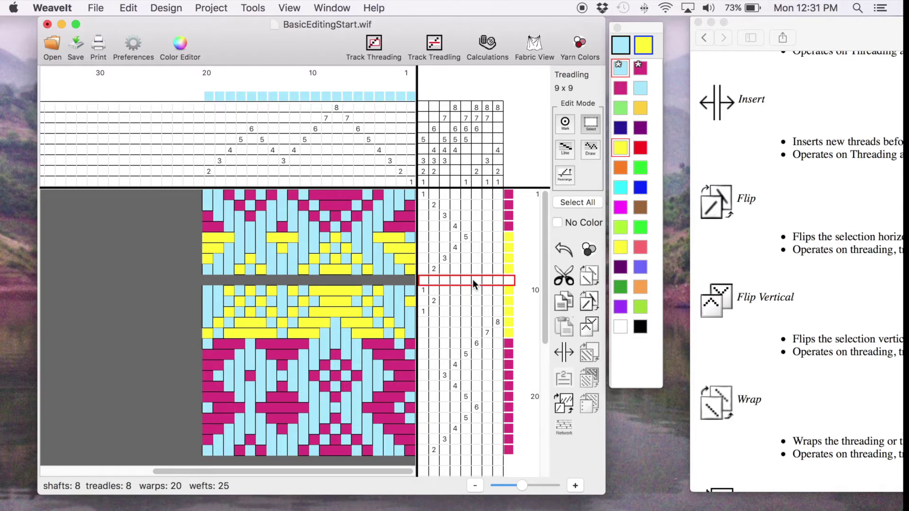
pyautogui.click(563, 273)
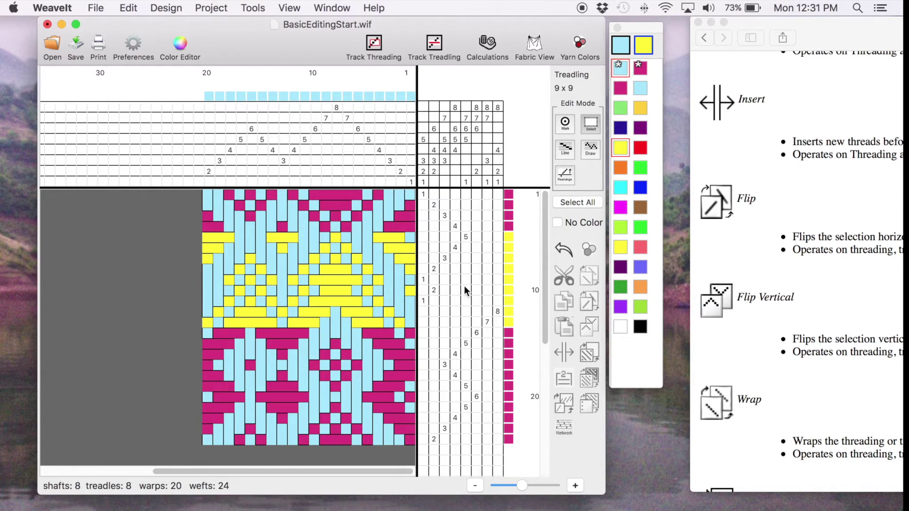
# - Show the Fabric View preview and move it aside to reveal the treadling
pyautogui.click(537, 45)
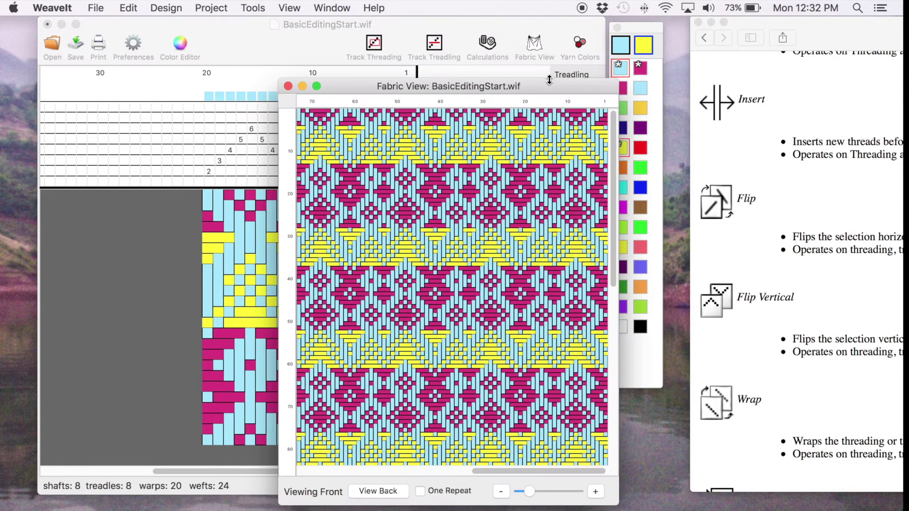
pyautogui.moveTo(544, 86); pyautogui.dragTo(283, 48)
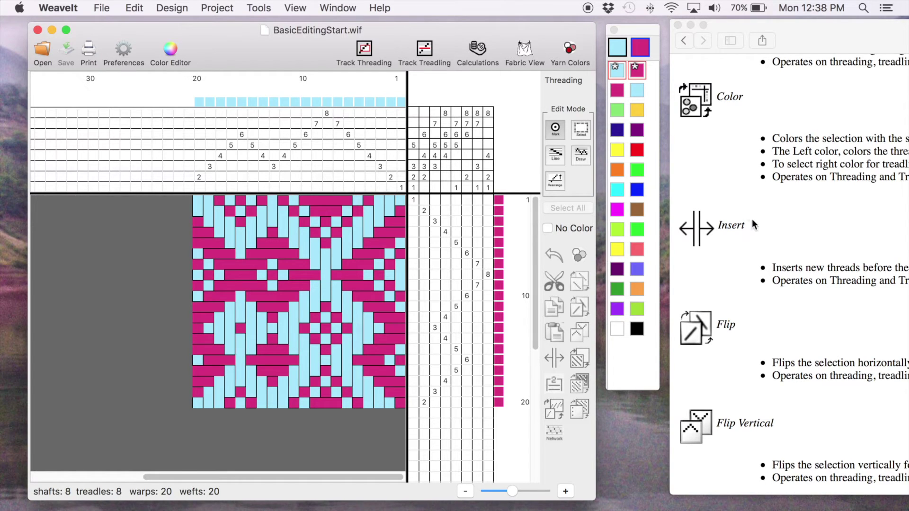
# - In Select mode, select the lower-left tie-up cells from (1,1) to (5,6)
pyautogui.scroll(-7, 755, 231)
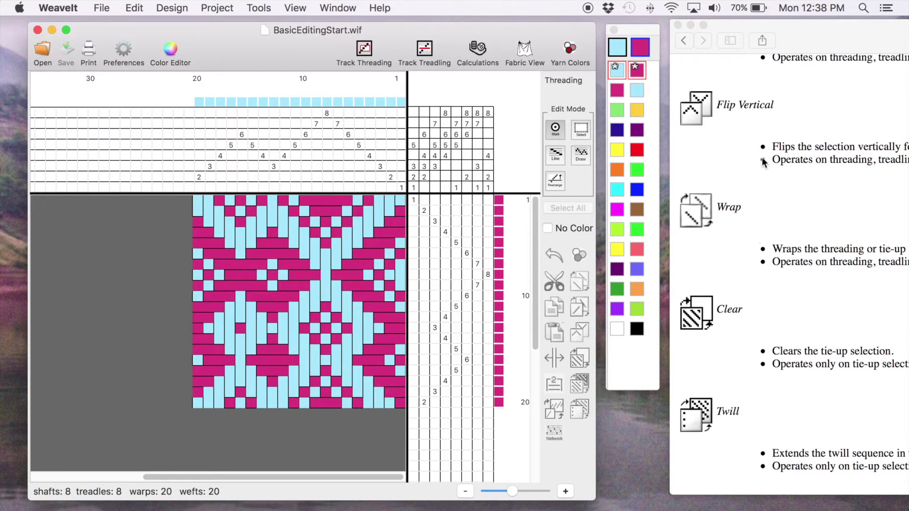
pyautogui.scroll(-3, 762, 159)
pyautogui.scroll(1, 763, 162)
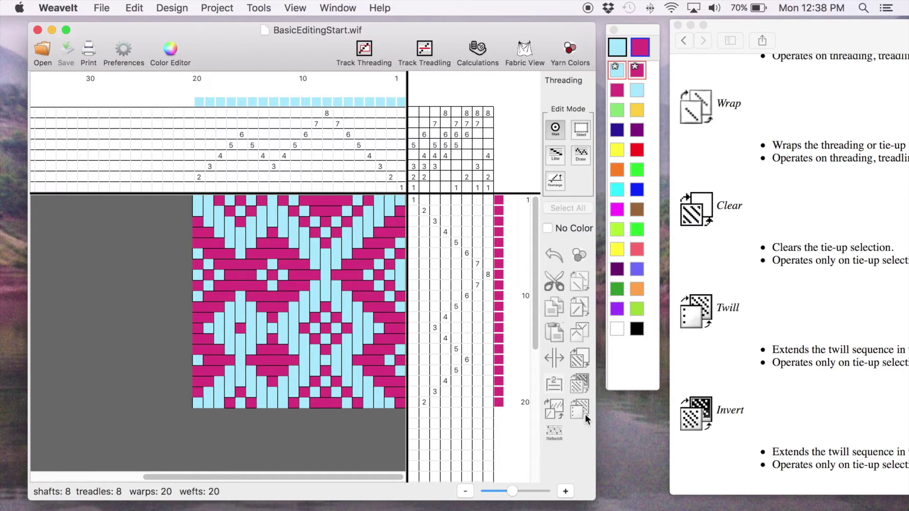
pyautogui.click(582, 130)
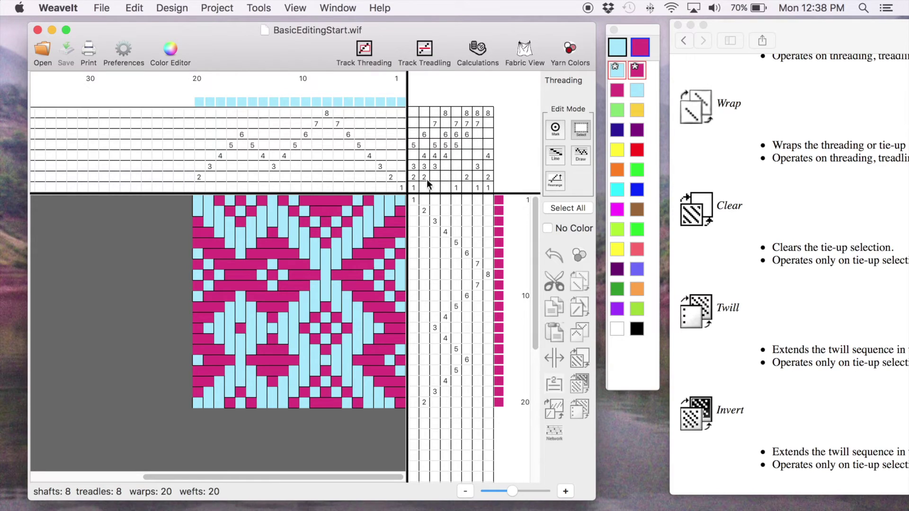
pyautogui.moveTo(416, 186); pyautogui.dragTo(458, 136)
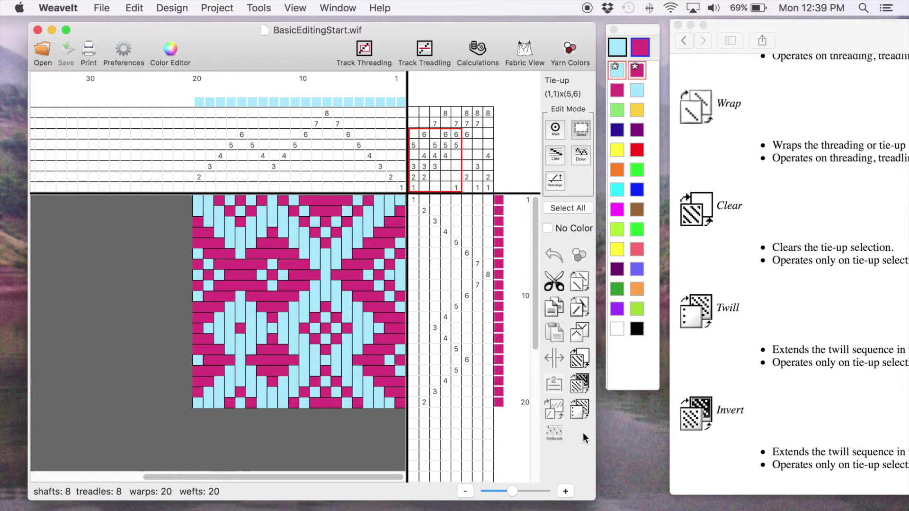
# - Clear the selected 5-by-6 tie-up block, then narrow the selection to one cell
pyautogui.click(577, 360)
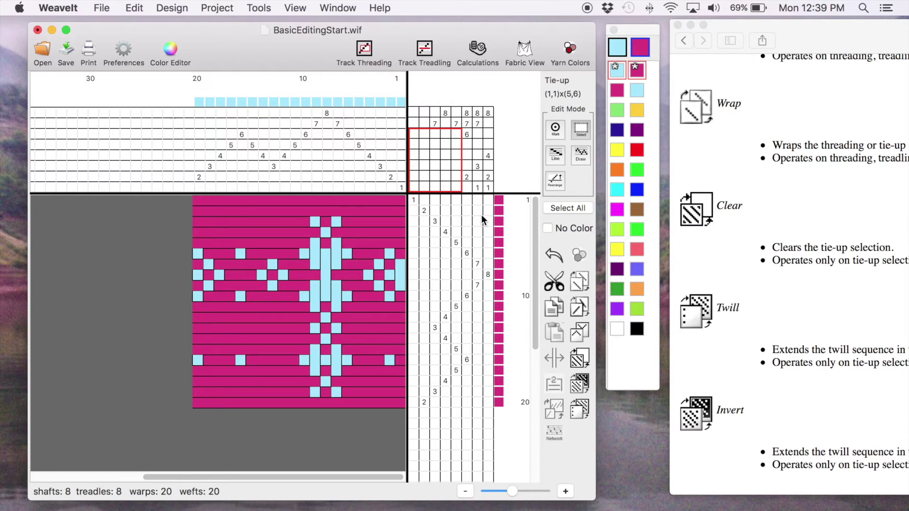
pyautogui.click(413, 187)
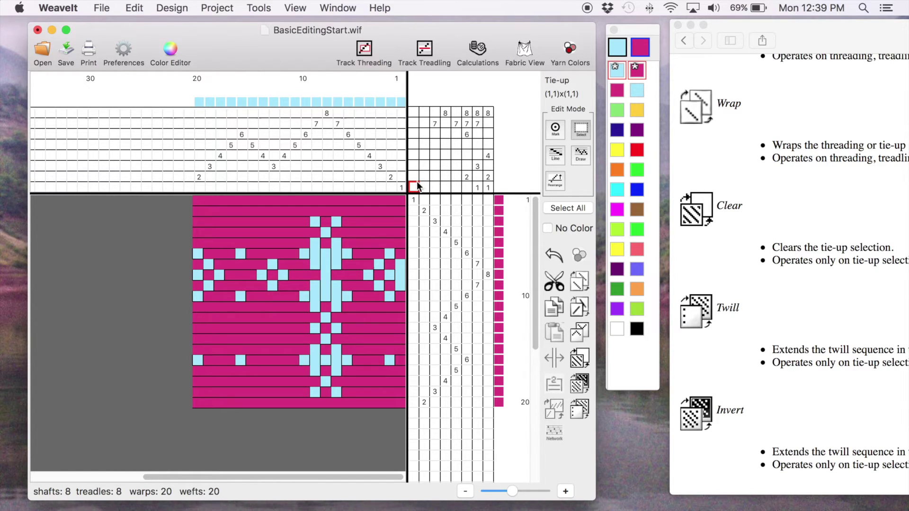
pyautogui.click(554, 256)
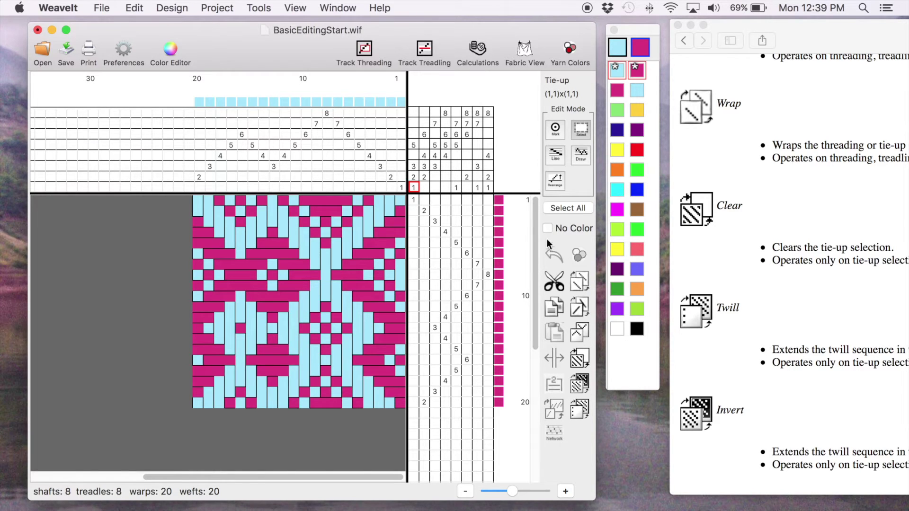
pyautogui.click(501, 187)
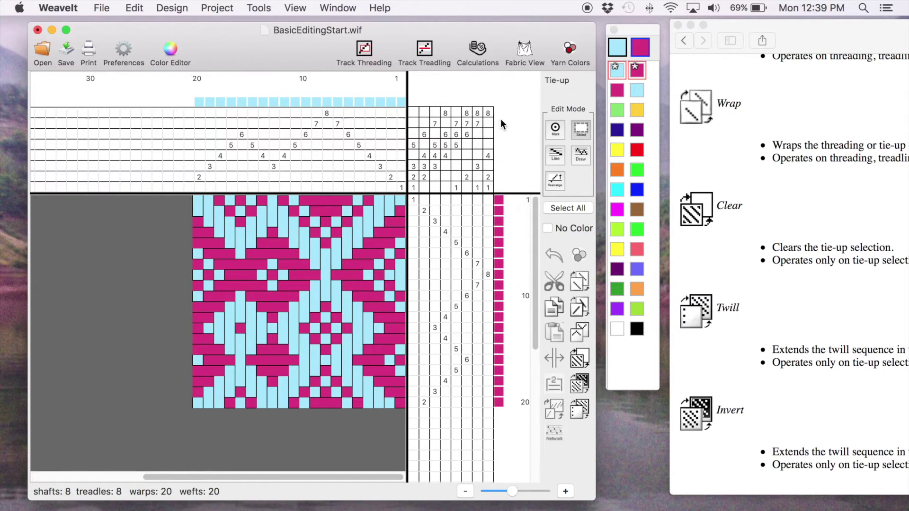
pyautogui.click(580, 362)
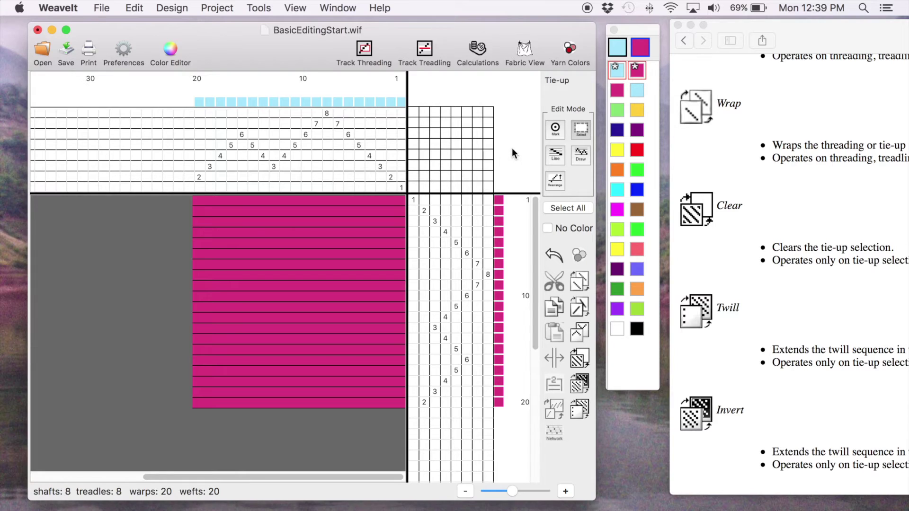
pyautogui.click(414, 187)
# - In Mark mode, mark shafts 1, 3 and 5 on treadle 1, then apply Twill across the tie-up
pyautogui.click(554, 133)
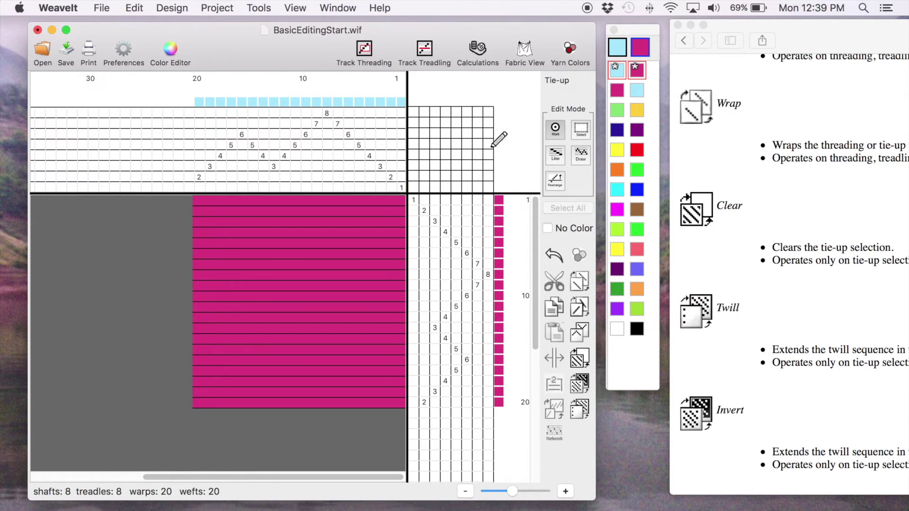
pyautogui.click(414, 186)
pyautogui.click(415, 177)
pyautogui.click(415, 166)
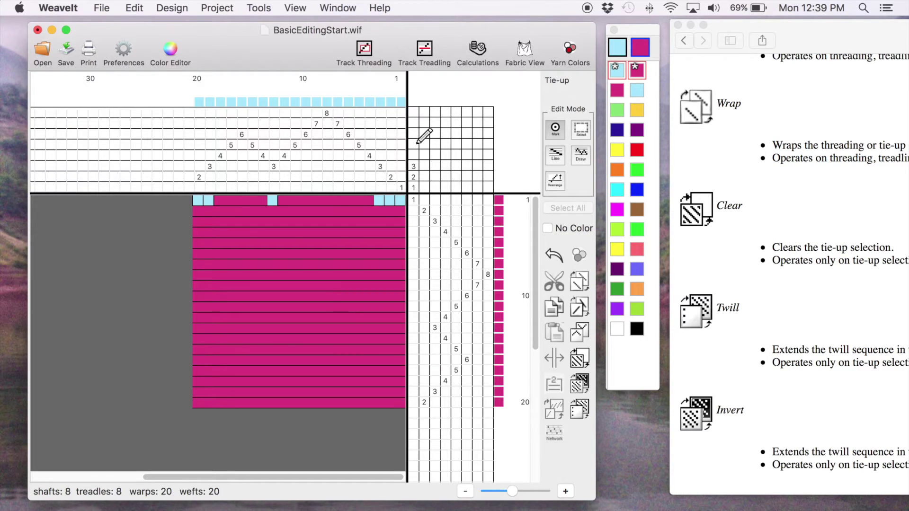
pyautogui.click(415, 145)
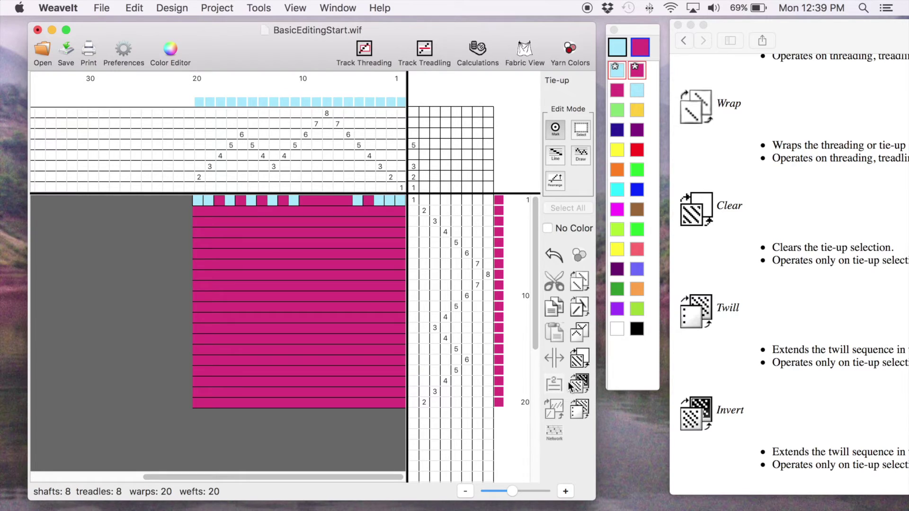
pyautogui.click(578, 410)
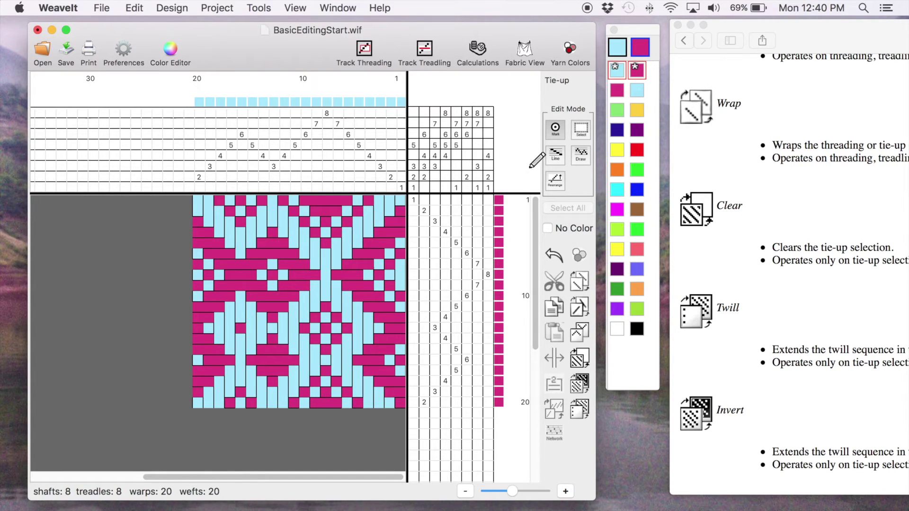
# - Wrap the twill tie-up twice across the treadles, then clear the whole tie-up
pyautogui.click(577, 306)
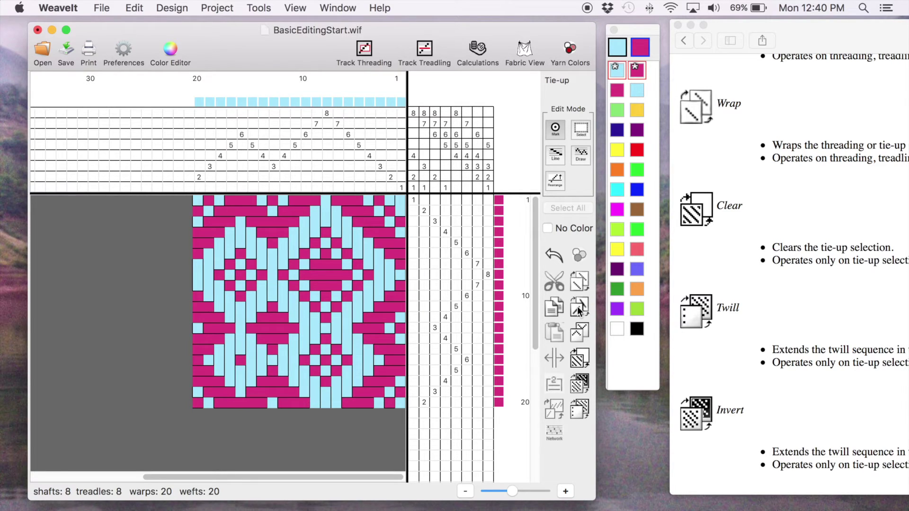
pyautogui.click(580, 388)
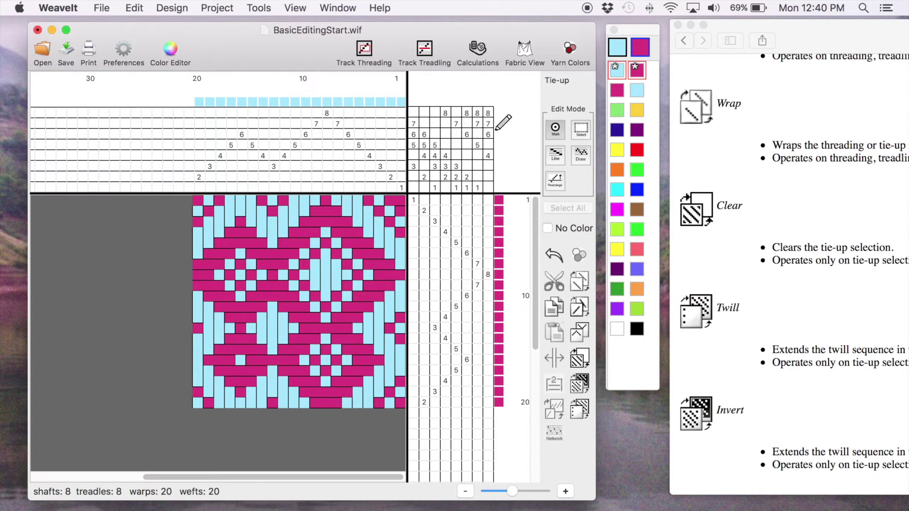
pyautogui.click(578, 362)
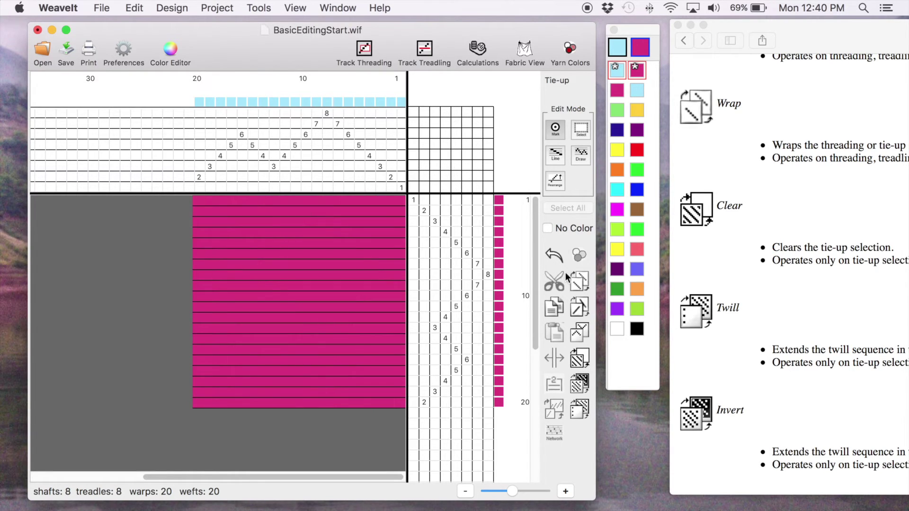
# - Tie shafts 1, 2 and 4 to the first treadle in Mark mode
pyautogui.click(413, 187)
pyautogui.click(580, 129)
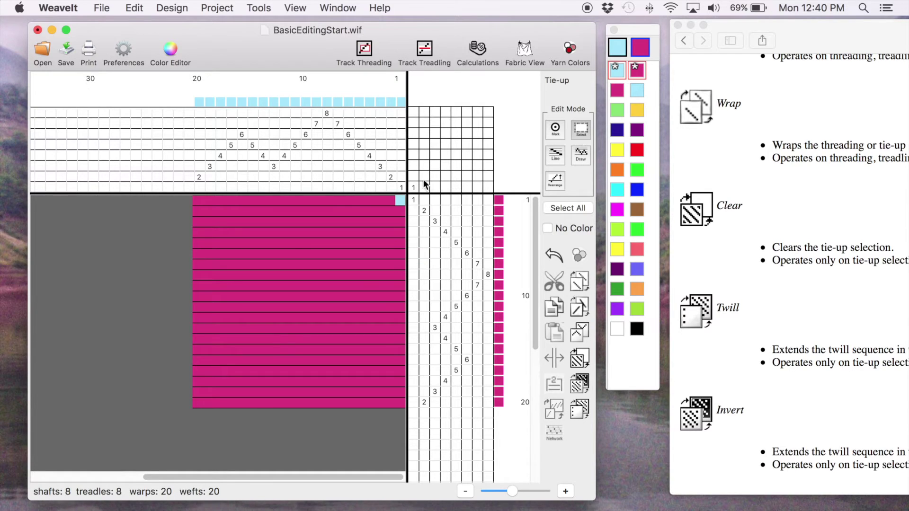
pyautogui.click(555, 129)
pyautogui.click(414, 176)
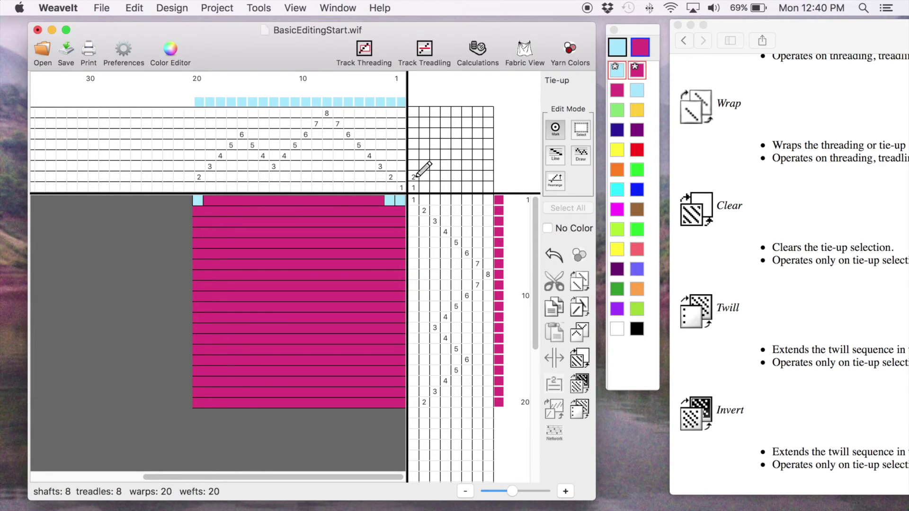
pyautogui.click(414, 156)
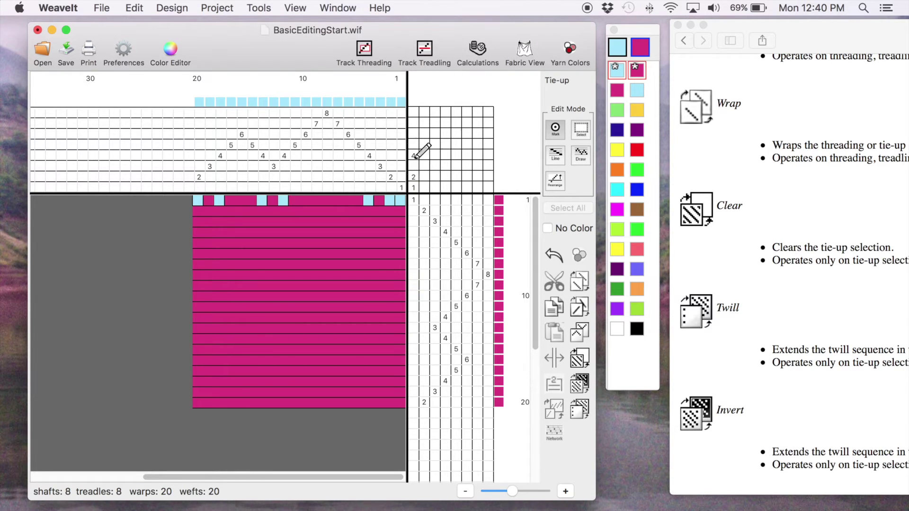
# - Select treadles 1–5 on shafts 1–4 and extend the first treadle's twill across them
pyautogui.click(573, 129)
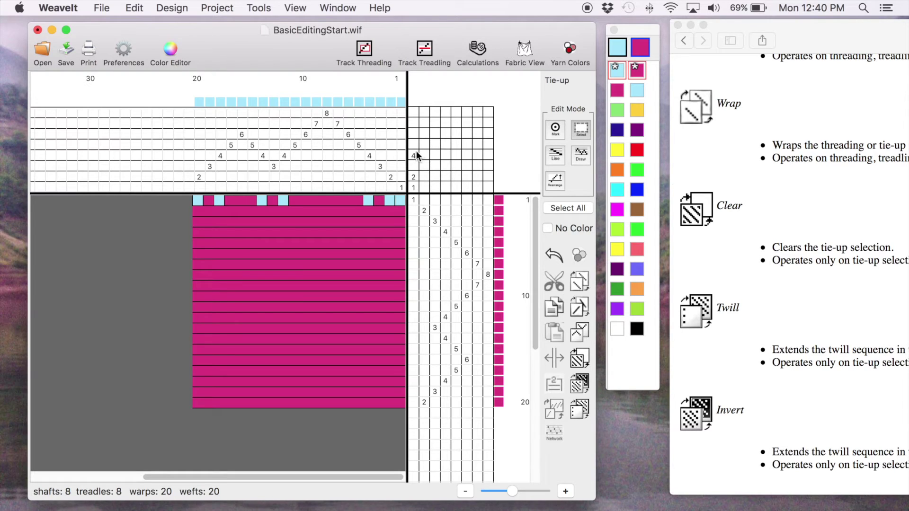
pyautogui.moveTo(416, 151); pyautogui.dragTo(453, 190)
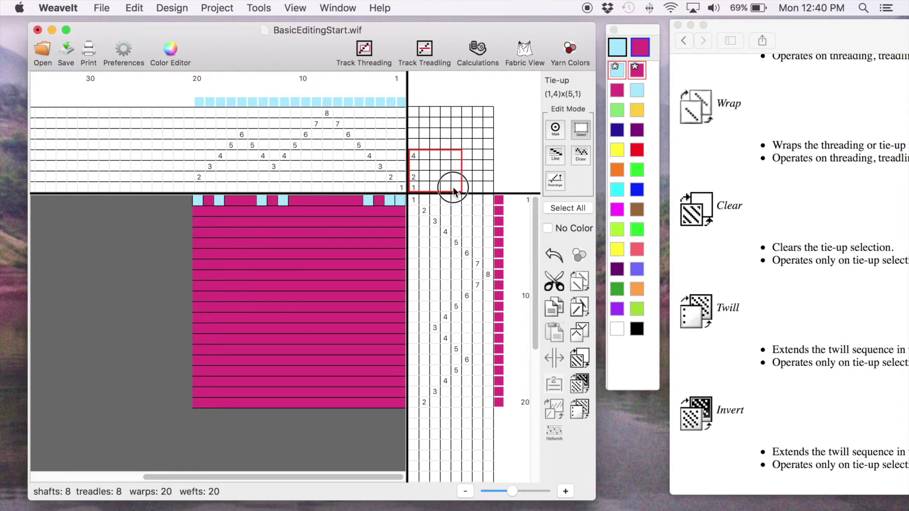
pyautogui.click(580, 410)
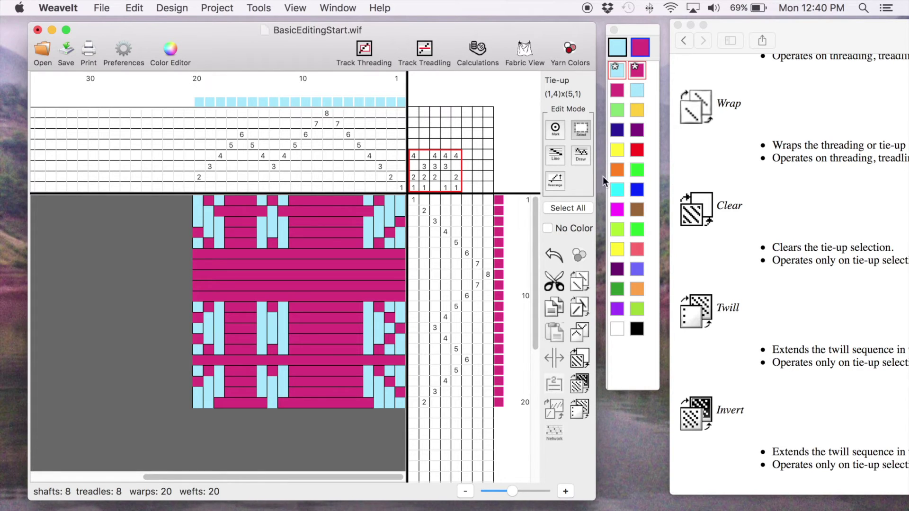
# - Copy the tie-up block, paste it onto shafts 5–8 and turn it into a twill
pyautogui.click(553, 303)
pyautogui.moveTo(413, 112); pyautogui.dragTo(458, 142)
pyautogui.click(554, 333)
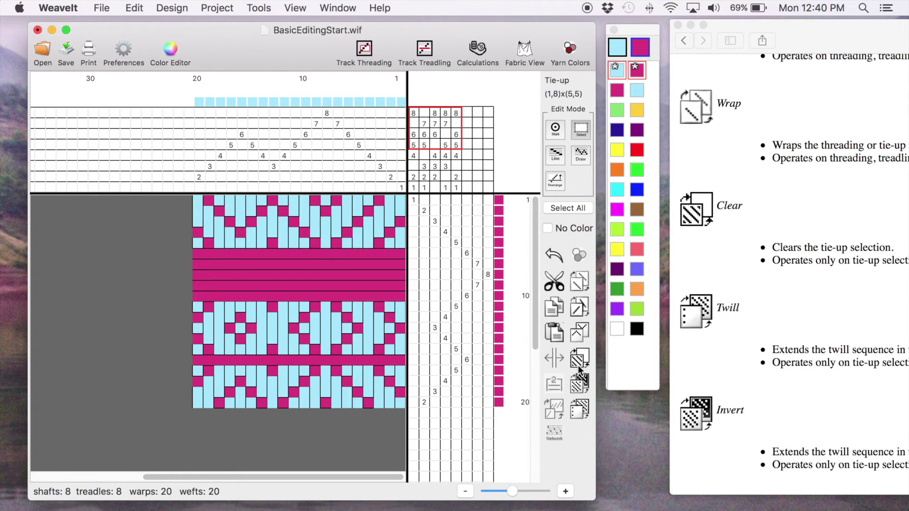
pyautogui.click(579, 386)
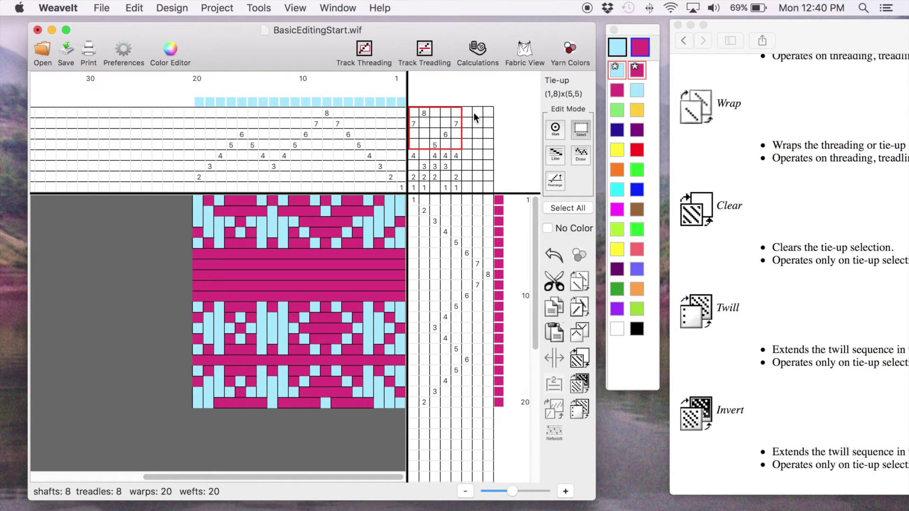
# - Paste the block into treadles 6–8, then invert the marks in the shafts 5–8 corner
pyautogui.moveTo(467, 108); pyautogui.dragTo(486, 187)
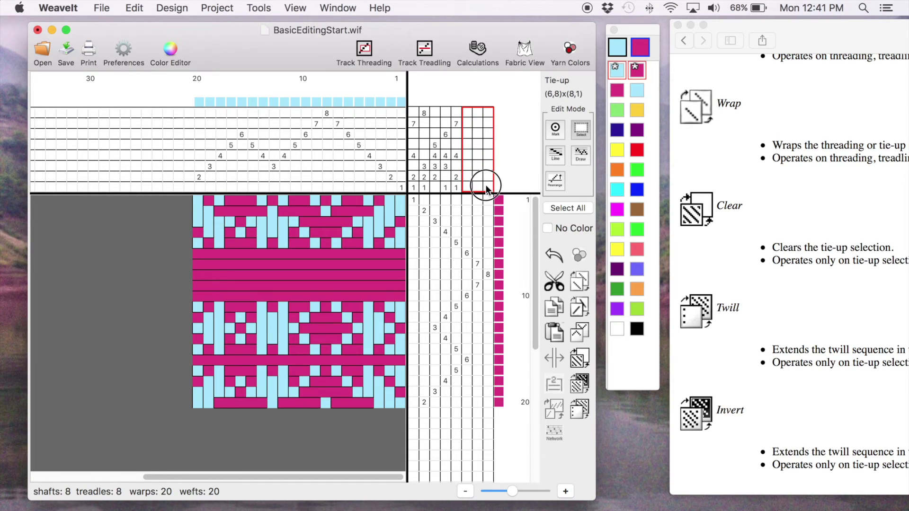
pyautogui.click(557, 334)
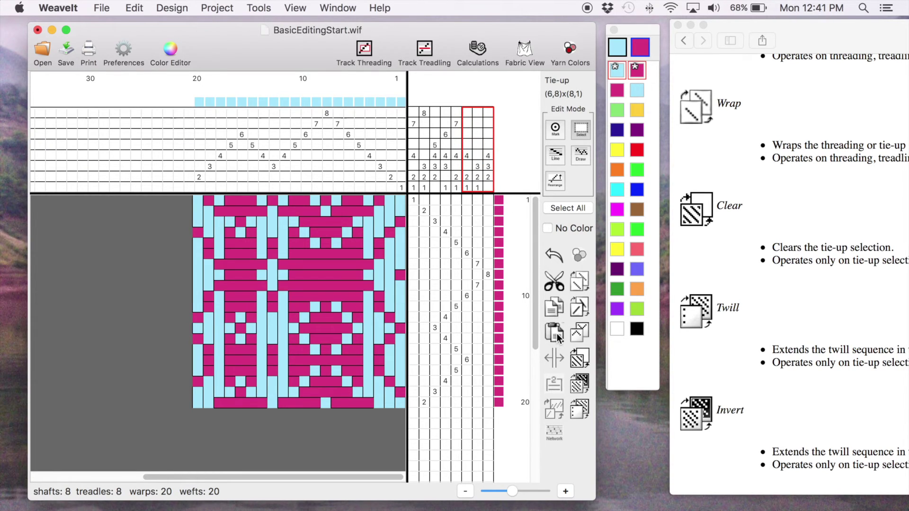
pyautogui.click(467, 116)
pyautogui.moveTo(473, 148); pyautogui.dragTo(487, 147)
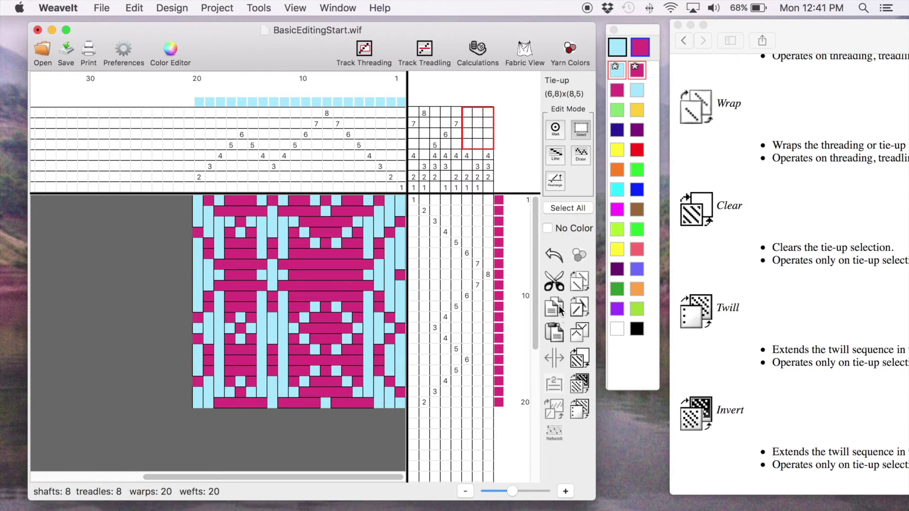
pyautogui.click(555, 336)
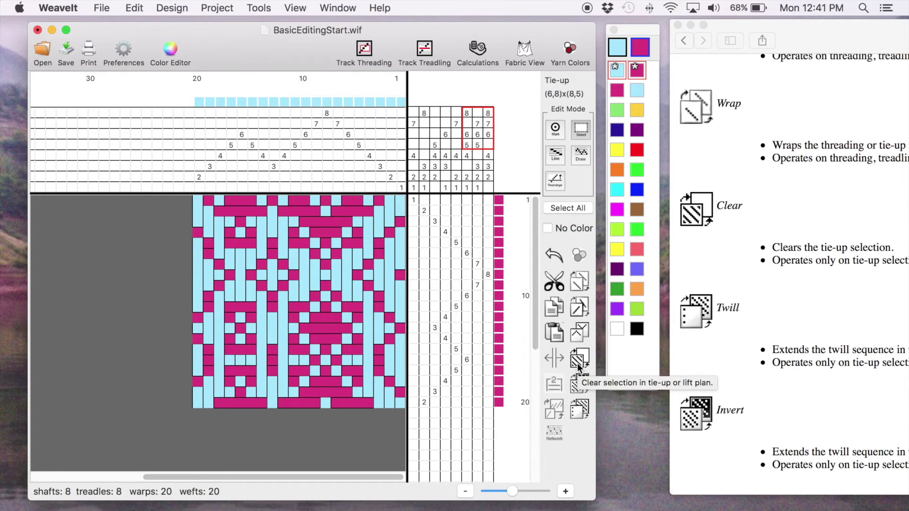
pyautogui.click(578, 384)
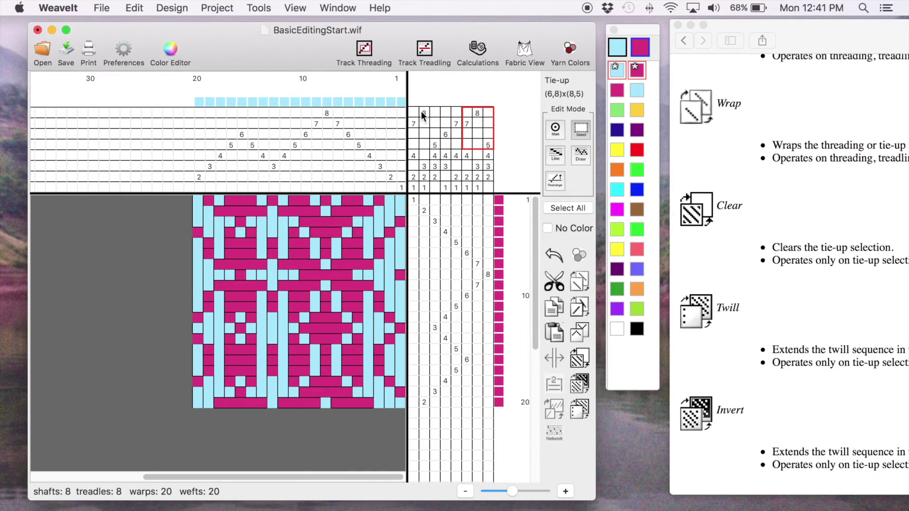
# - Deselect the tie-up block and clear the entire tie-up
pyautogui.click(501, 155)
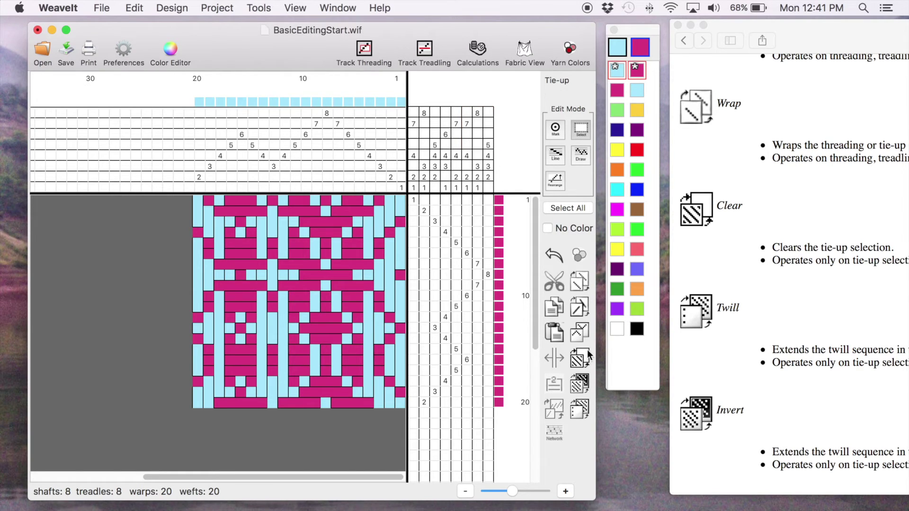
pyautogui.click(583, 362)
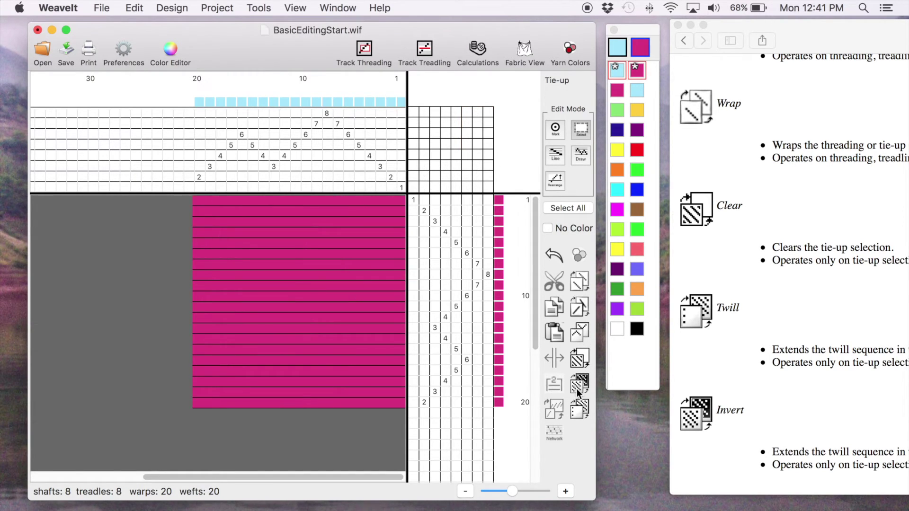
pyautogui.click(577, 408)
pyautogui.moveTo(411, 180); pyautogui.dragTo(413, 168)
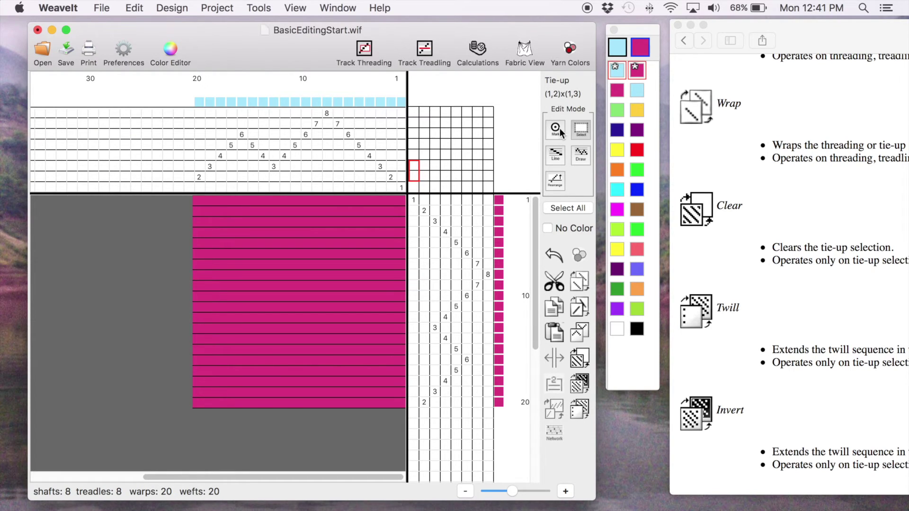
# - Mark shafts 1, 3 and 5 on treadle 1 and apply Twill to fill the tie-up
pyautogui.click(556, 129)
pyautogui.click(413, 187)
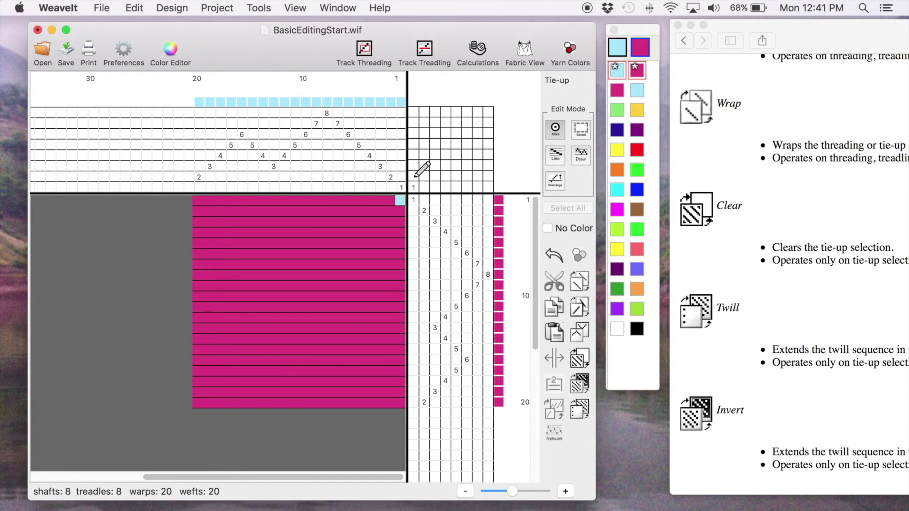
pyautogui.click(415, 177)
pyautogui.click(413, 167)
pyautogui.click(413, 145)
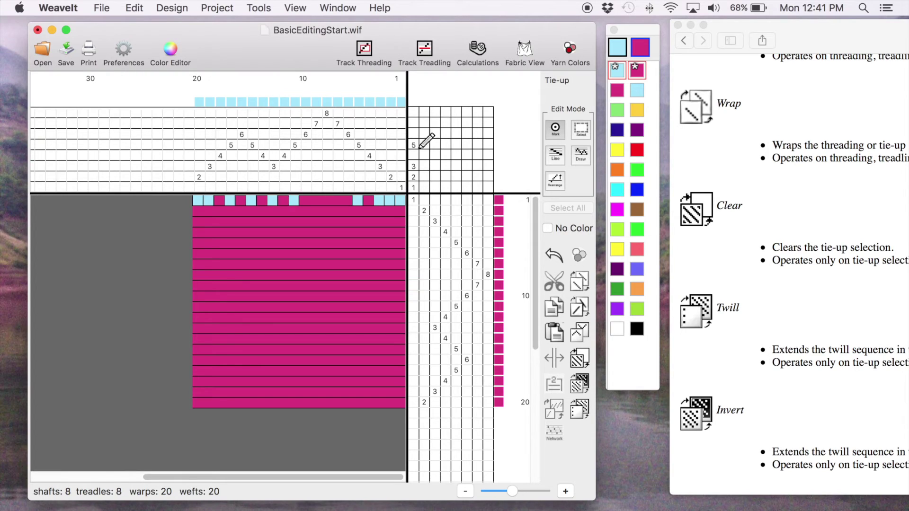
pyautogui.click(582, 408)
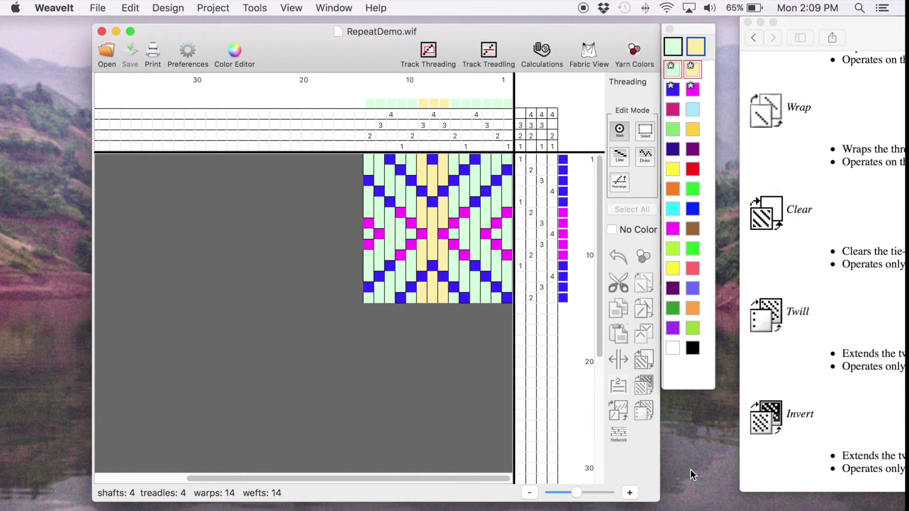
# - In Select mode, select treadling rows 6–9 in RepeatDemo.wif
pyautogui.scroll(-5, 834, 350)
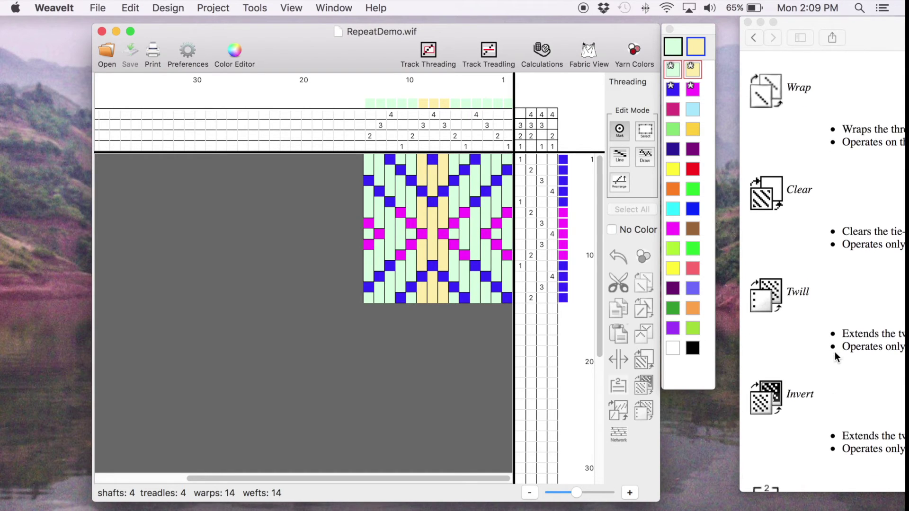
pyautogui.scroll(-8, 843, 293)
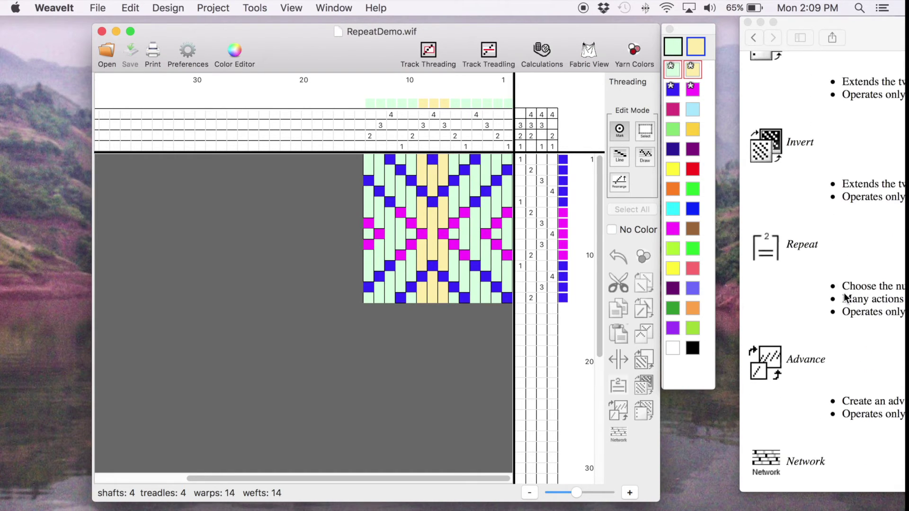
pyautogui.scroll(-1, 843, 292)
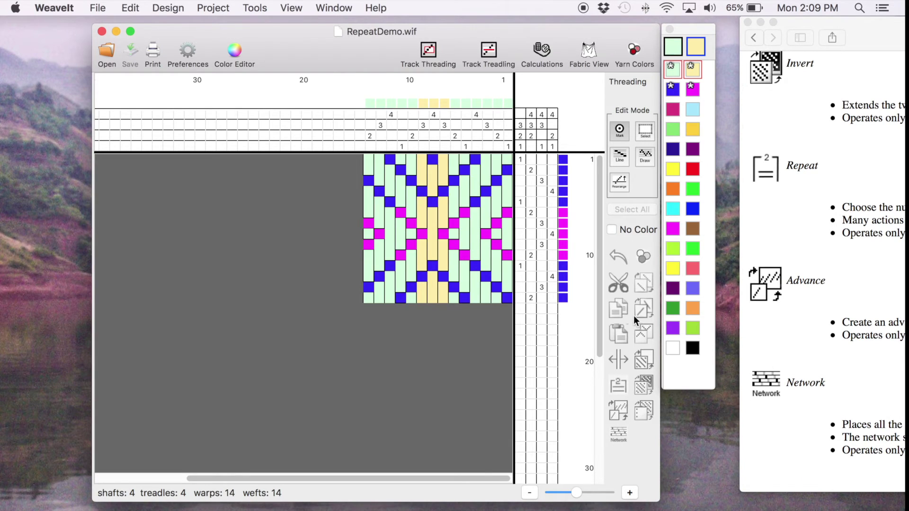
pyautogui.click(645, 129)
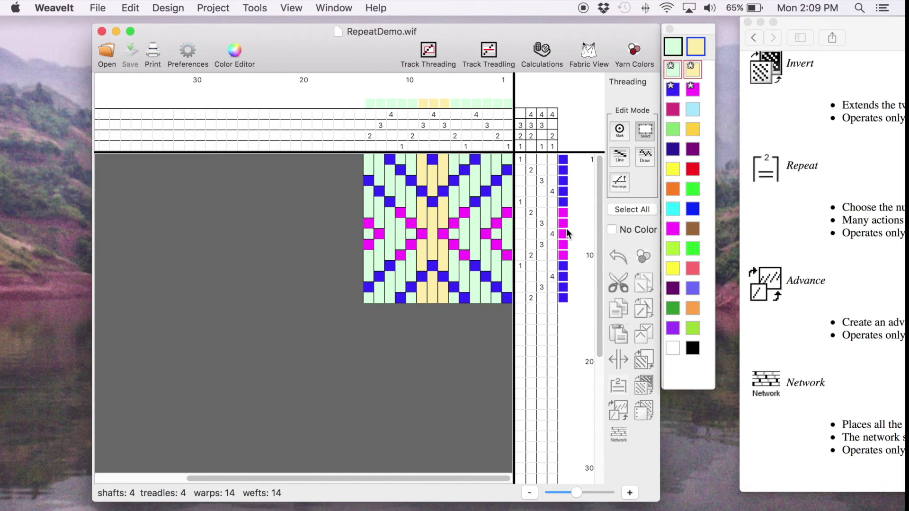
pyautogui.moveTo(538, 215); pyautogui.dragTo(548, 251)
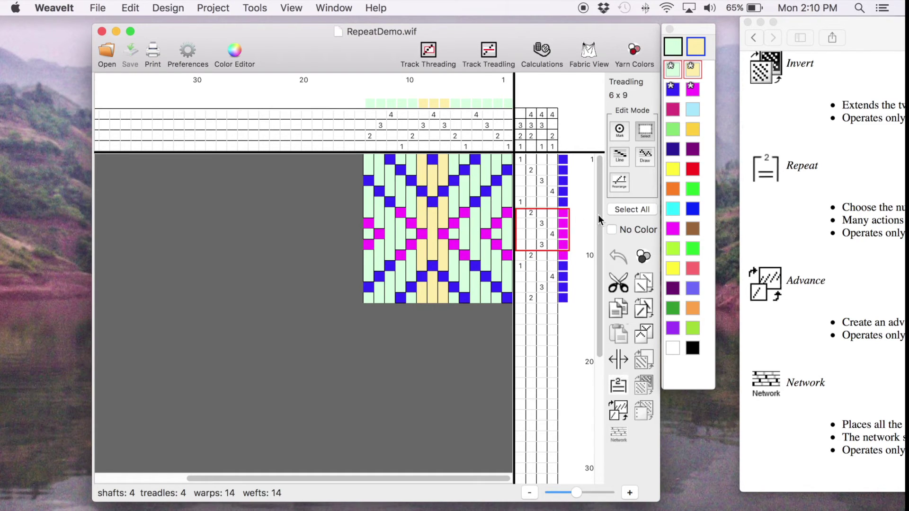
# - Use the Repeat tool with 2 repeats on picks 6–9, bringing RepeatDemo.wif to 18 wefts
pyautogui.click(617, 386)
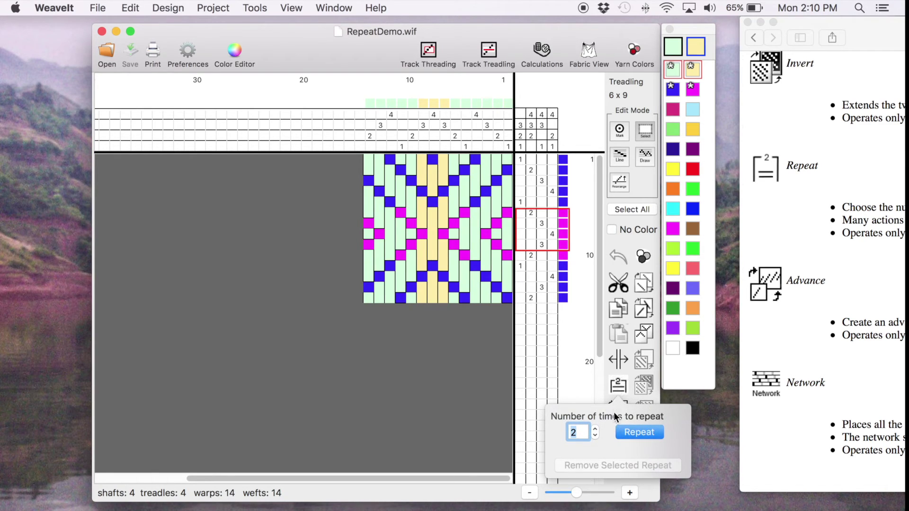
pyautogui.click(594, 429)
pyautogui.click(595, 436)
pyautogui.click(595, 430)
pyautogui.click(635, 432)
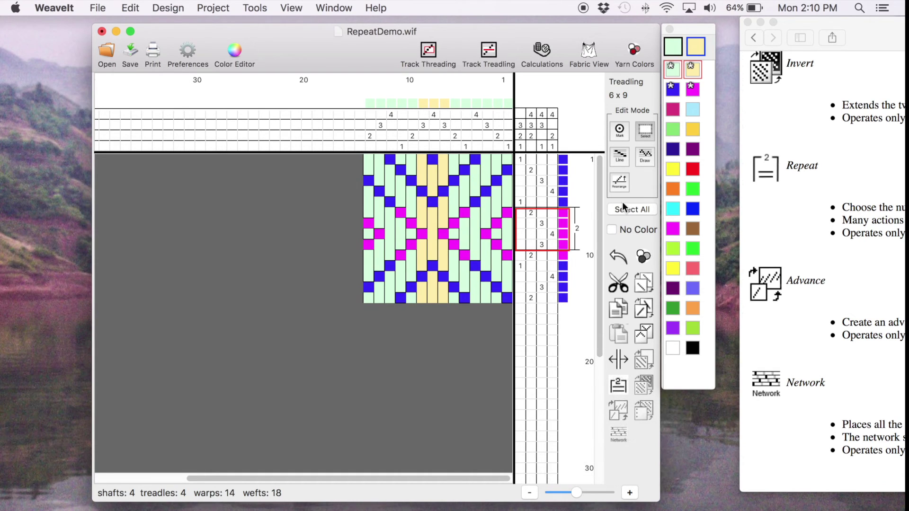
# - Open Fabric View, move it to the left beside the draft, and zoom in twice
pyautogui.click(588, 51)
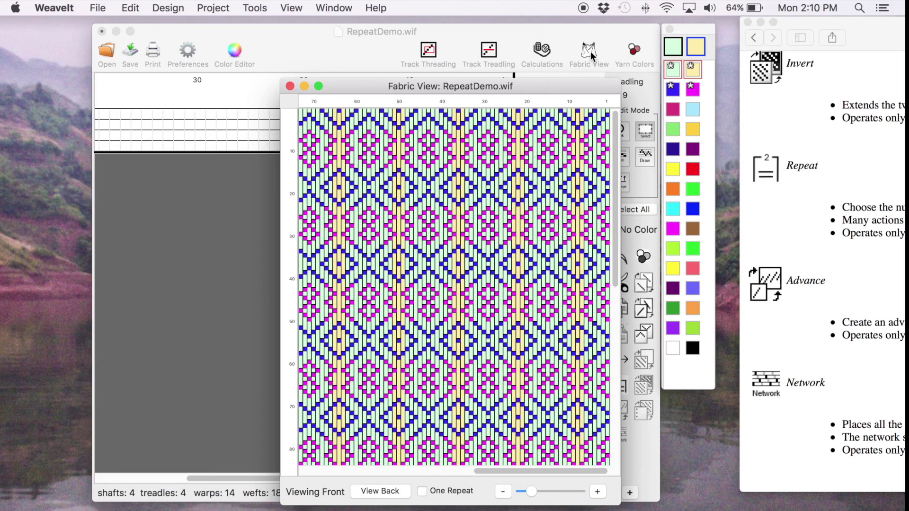
pyautogui.moveTo(591, 89); pyautogui.dragTo(321, 53)
pyautogui.click(326, 453)
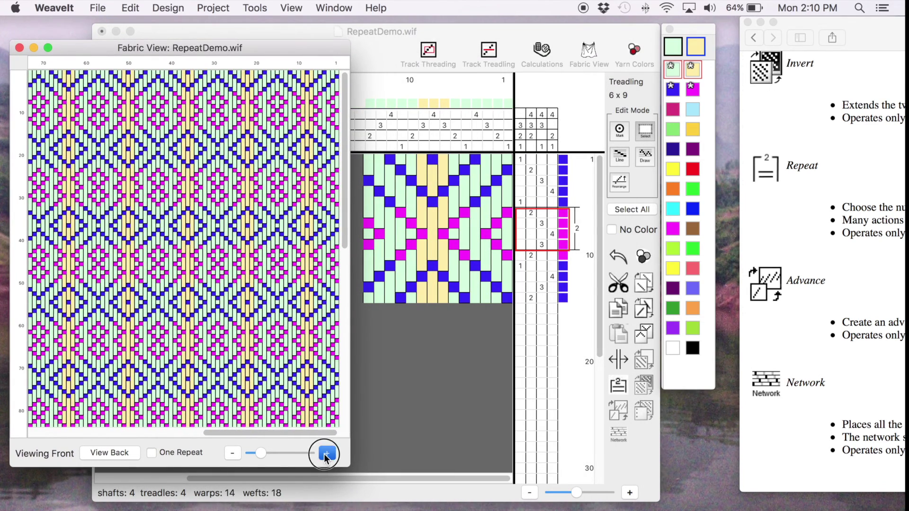
pyautogui.click(326, 452)
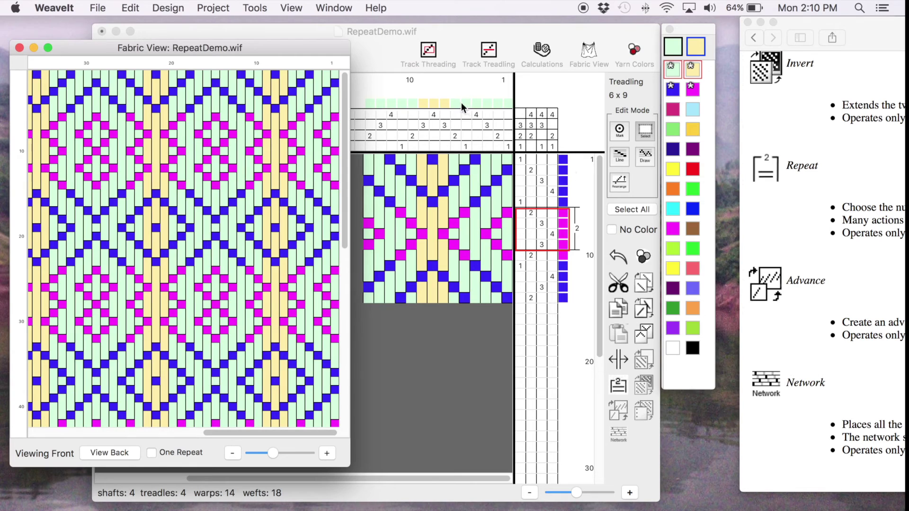
# - Repeat the three-column central threading section twice, growing the draft from 14 to 18 warps
pyautogui.click(637, 129)
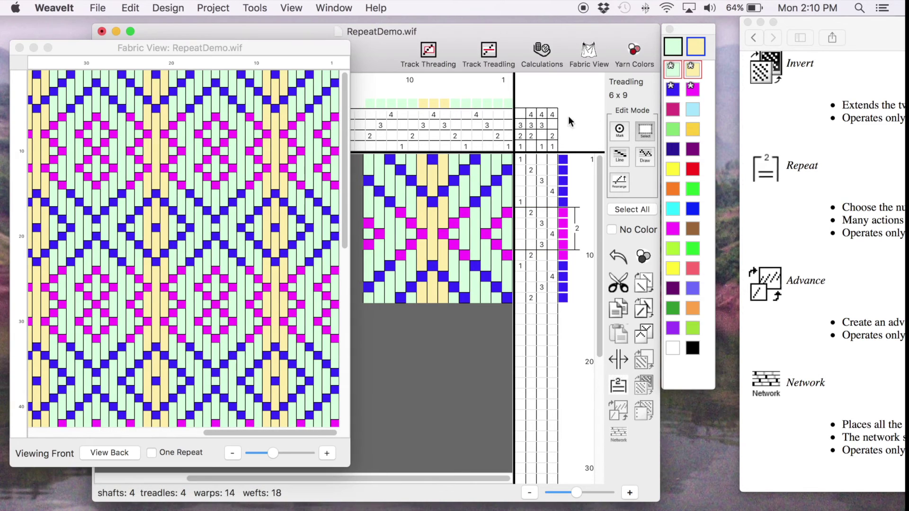
pyautogui.moveTo(426, 129); pyautogui.dragTo(450, 133)
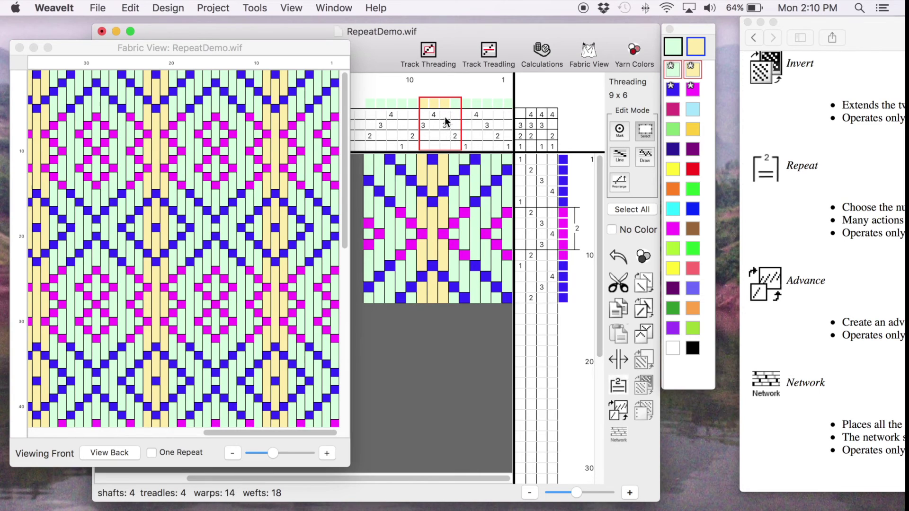
pyautogui.click(620, 386)
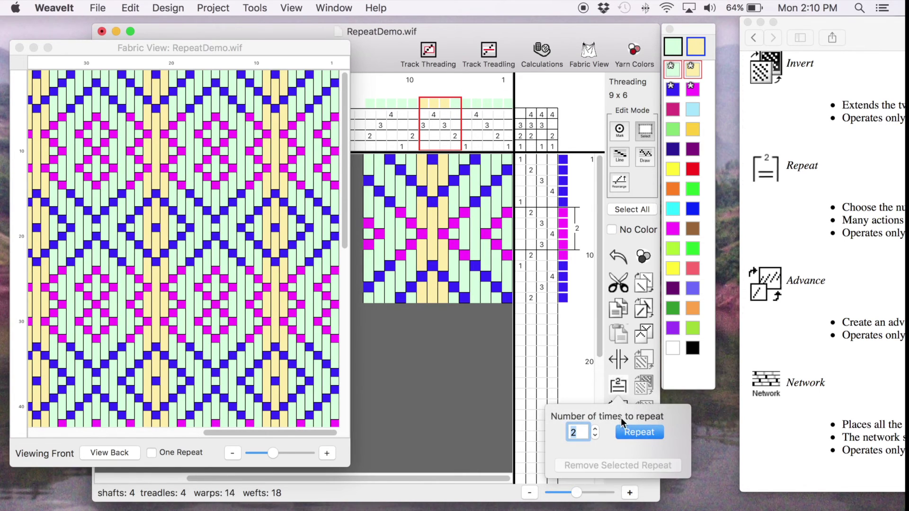
pyautogui.click(629, 434)
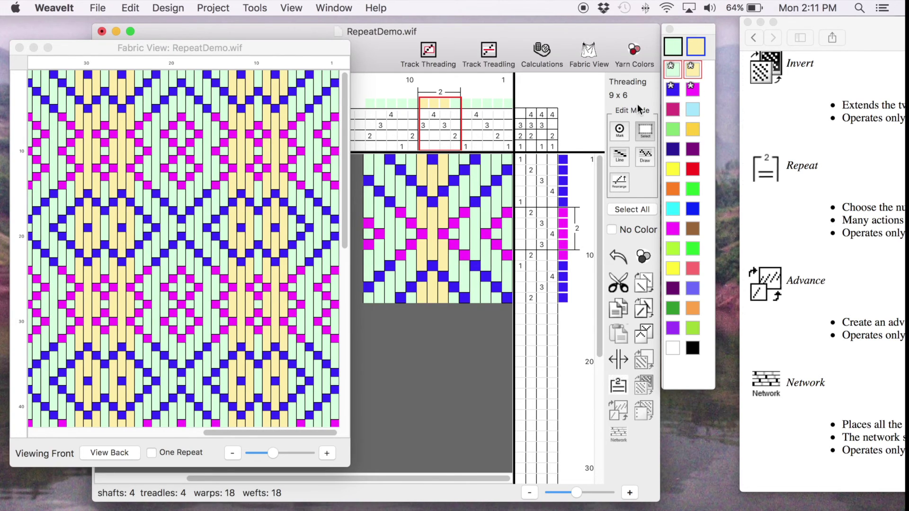
pyautogui.click(672, 191)
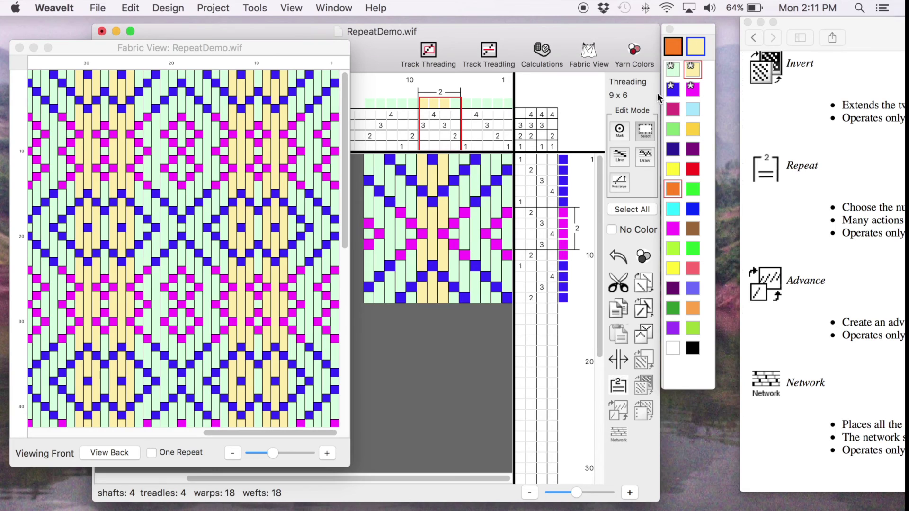
# - In Mark mode, colour one warp end in the repeated threading section orange
pyautogui.click(619, 134)
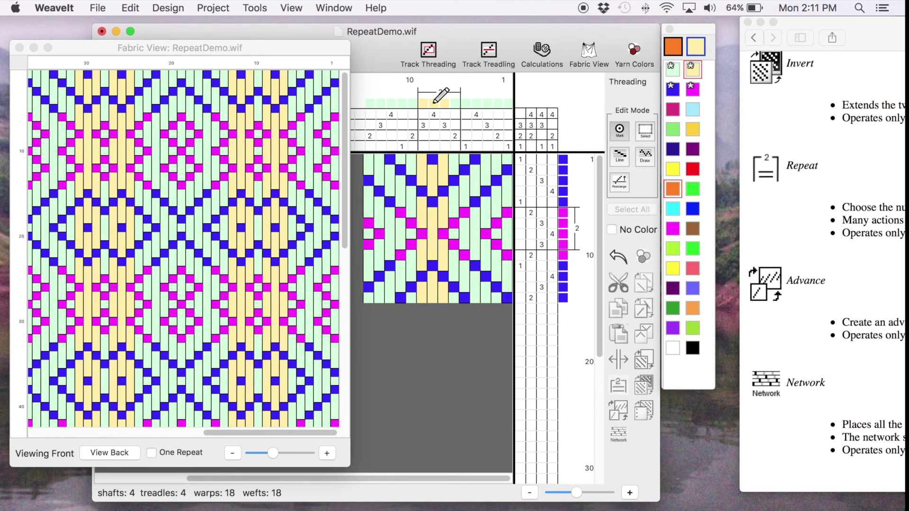
pyautogui.click(434, 102)
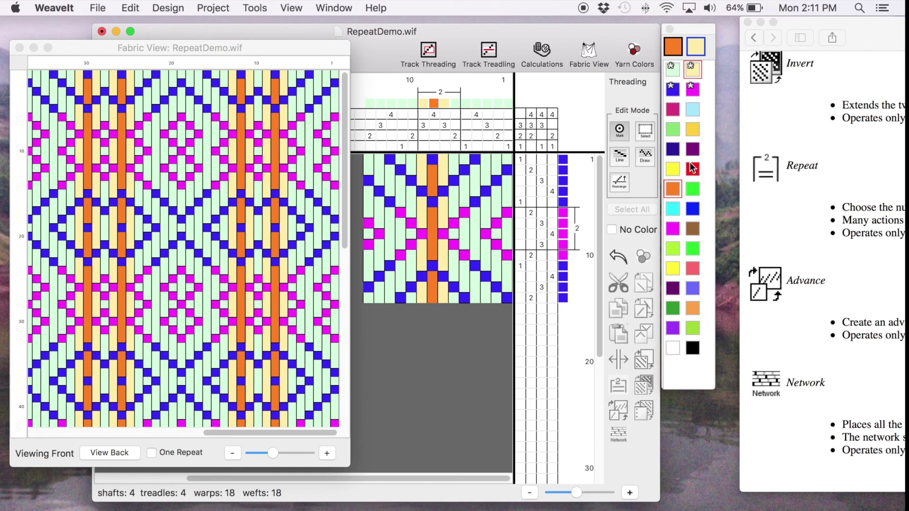
pyautogui.click(672, 170)
pyautogui.click(674, 207)
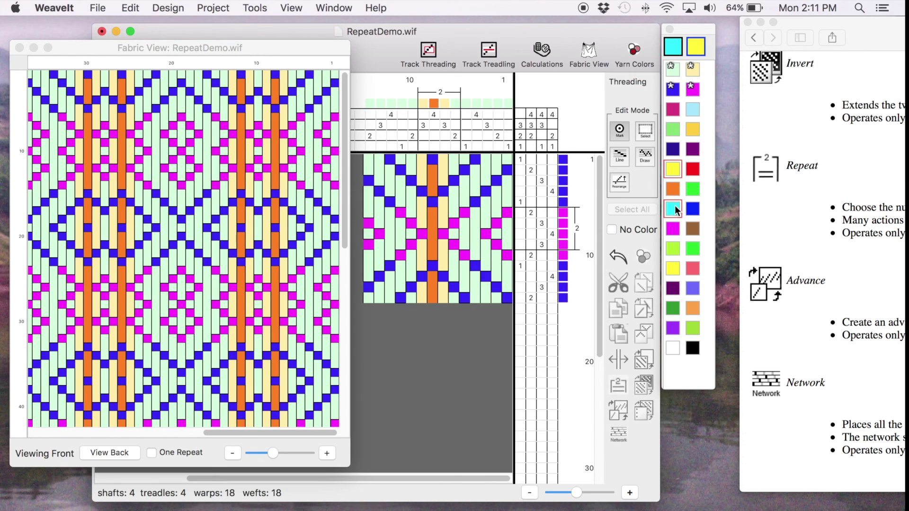
# - Set both colour wells to cyan and colour one weft pick in the repeated treadling cyan
pyautogui.click(674, 208)
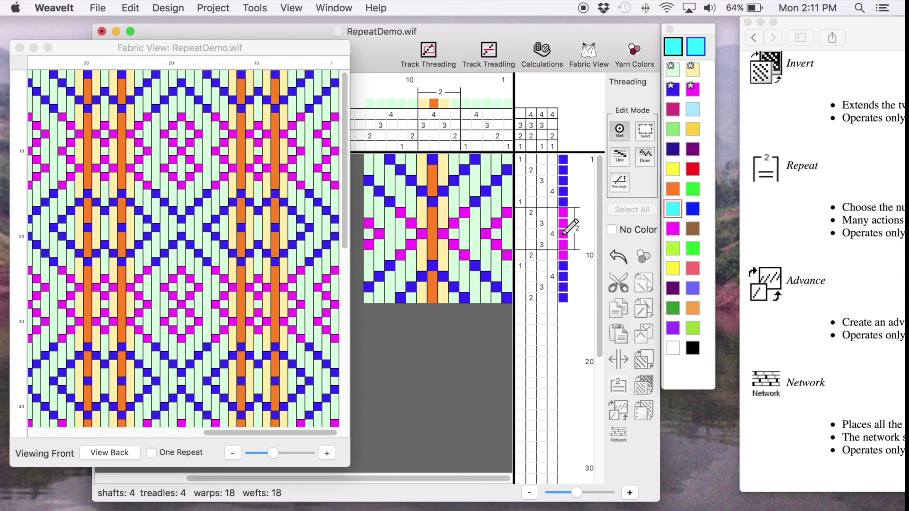
pyautogui.click(563, 234)
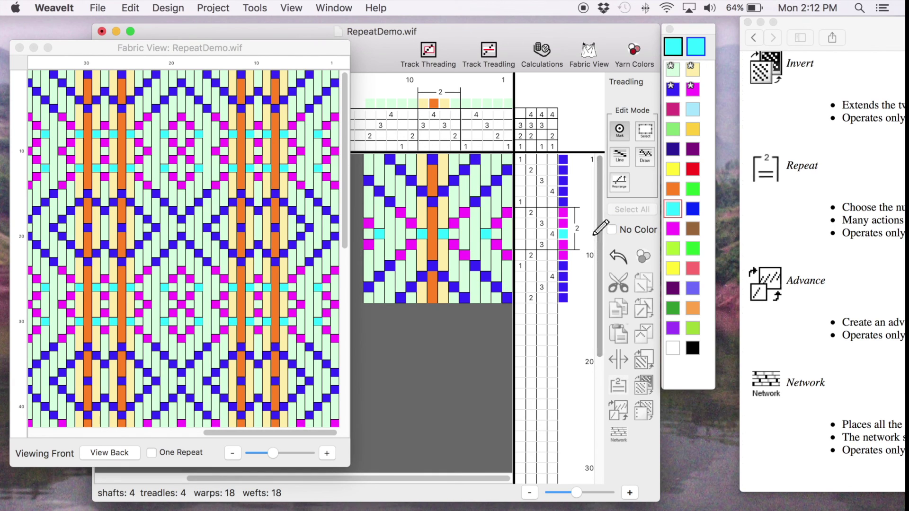
pyautogui.click(643, 130)
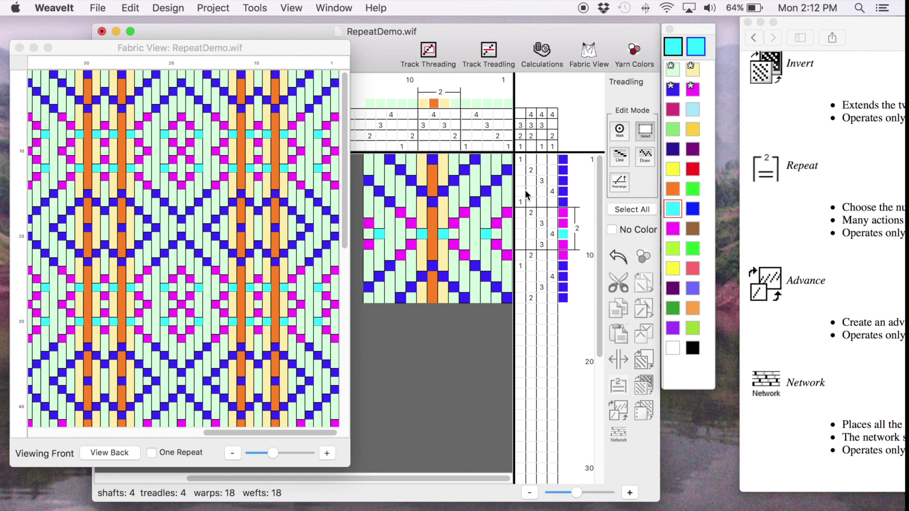
# - Select the repeated threading columns and choose Remove Selected Repeat for them
pyautogui.moveTo(423, 124); pyautogui.dragTo(454, 126)
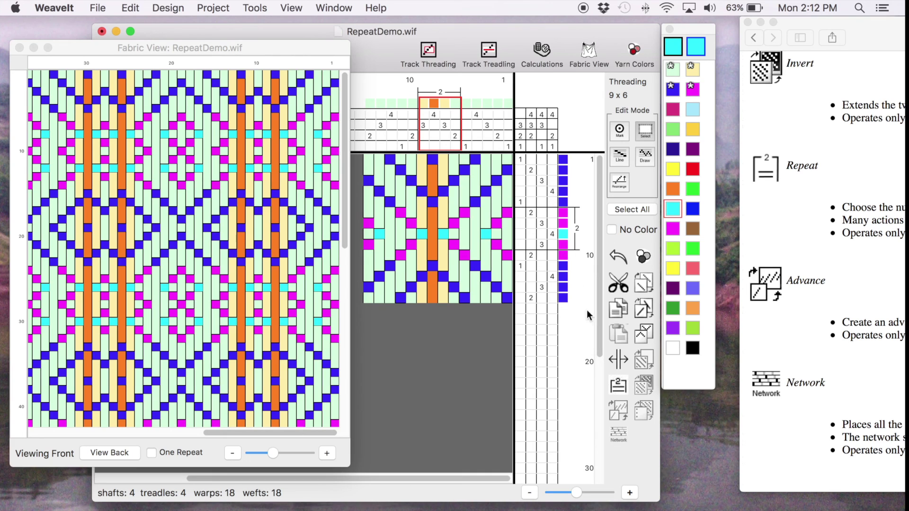
pyautogui.click(618, 387)
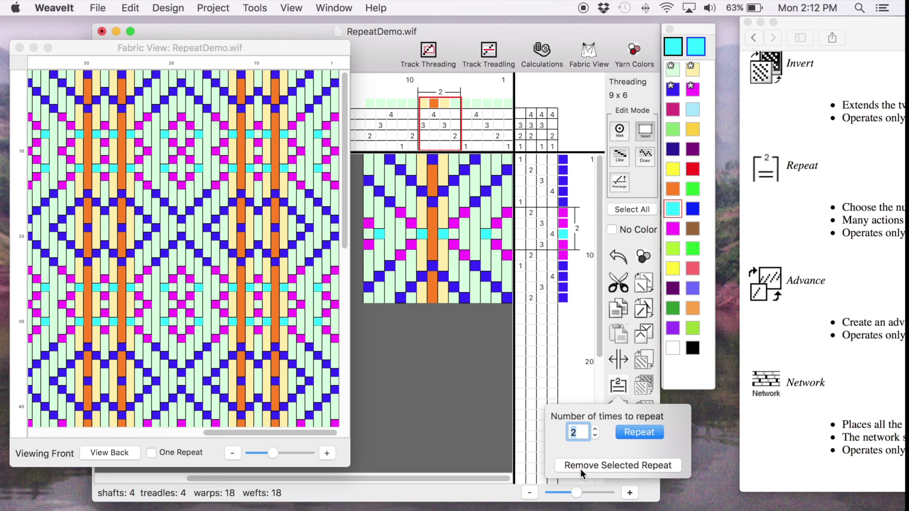
pyautogui.click(656, 466)
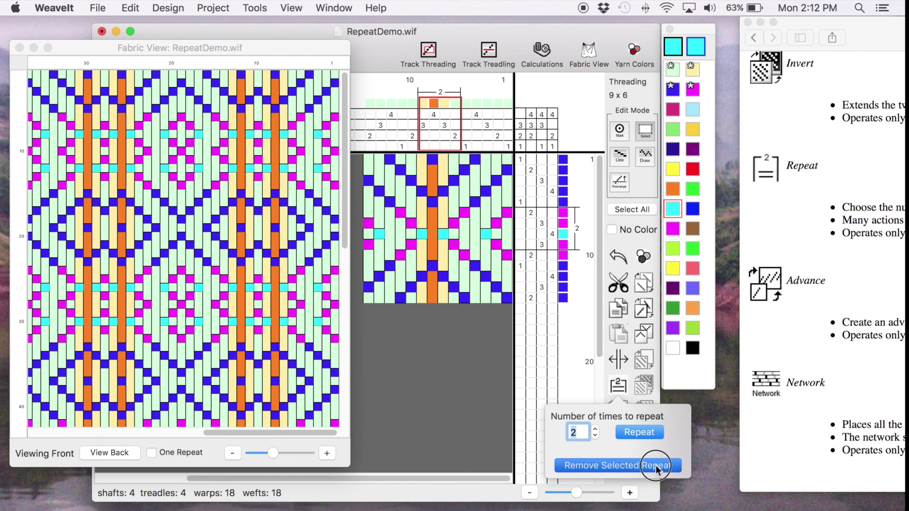